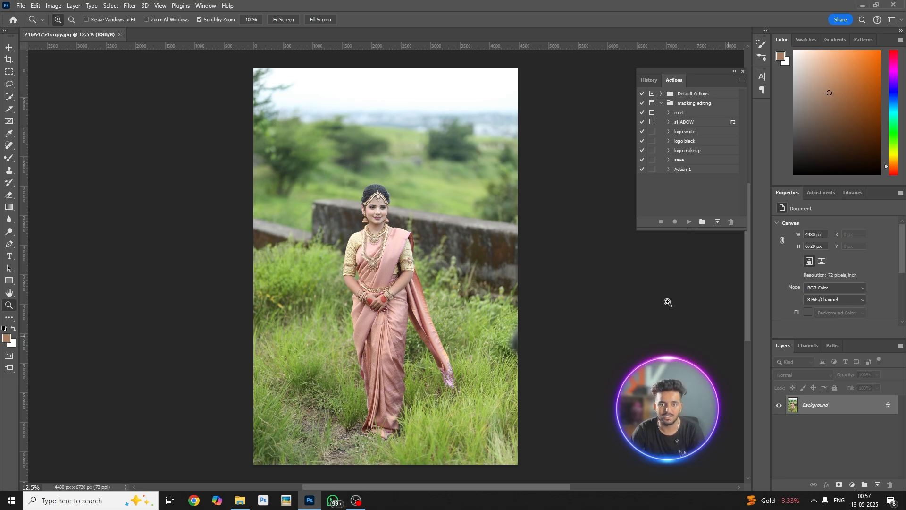
- Remove the dark blurred spot at the photo's right edge, beside the grass, with the Spot Healing Brush
scroll(342, 140, down, 2)
scroll(341, 140, up, 10)
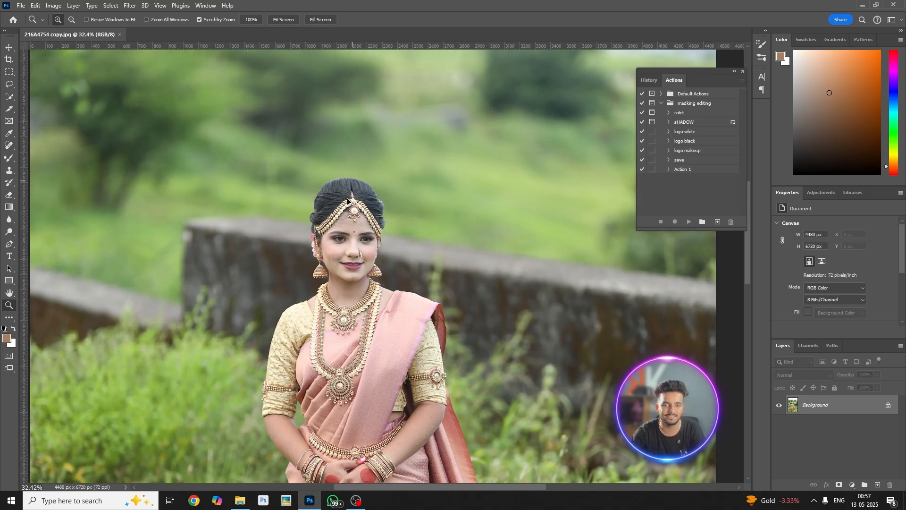
scroll(338, 277, down, 10)
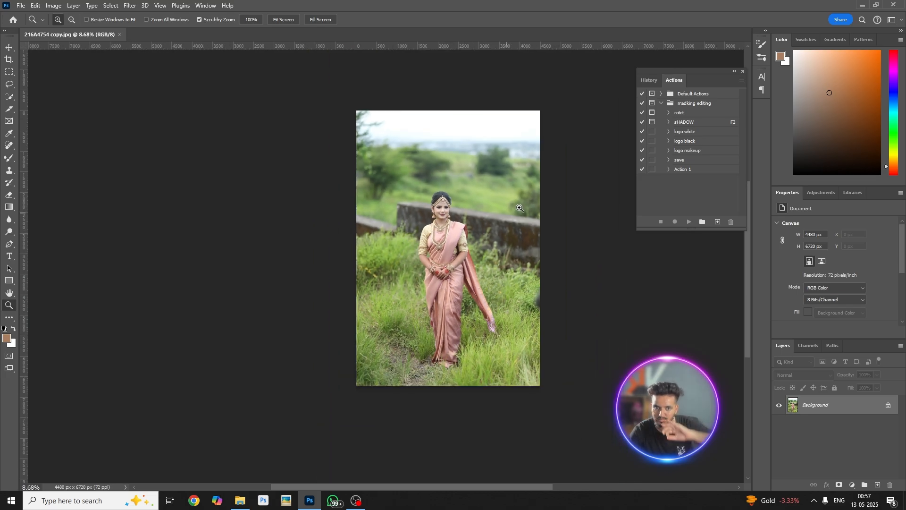
click(9, 146)
scroll(586, 315, down, 1)
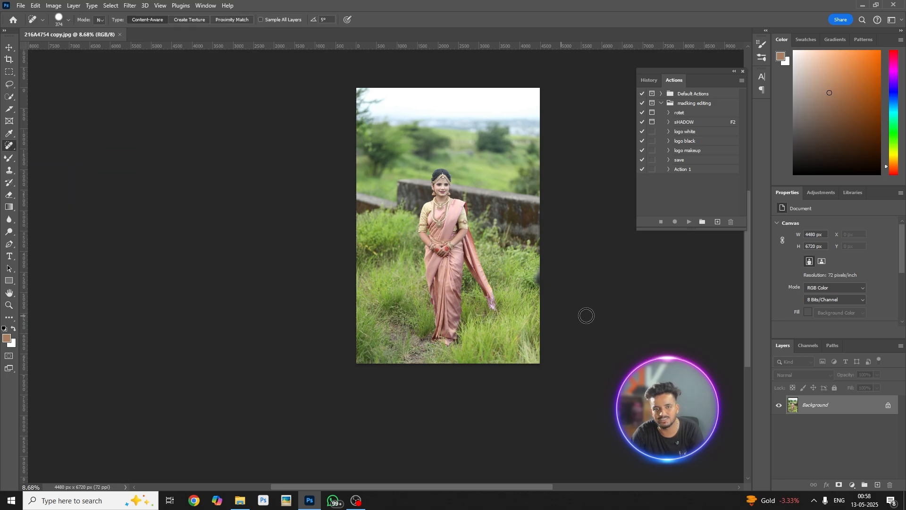
scroll(587, 316, up, 5)
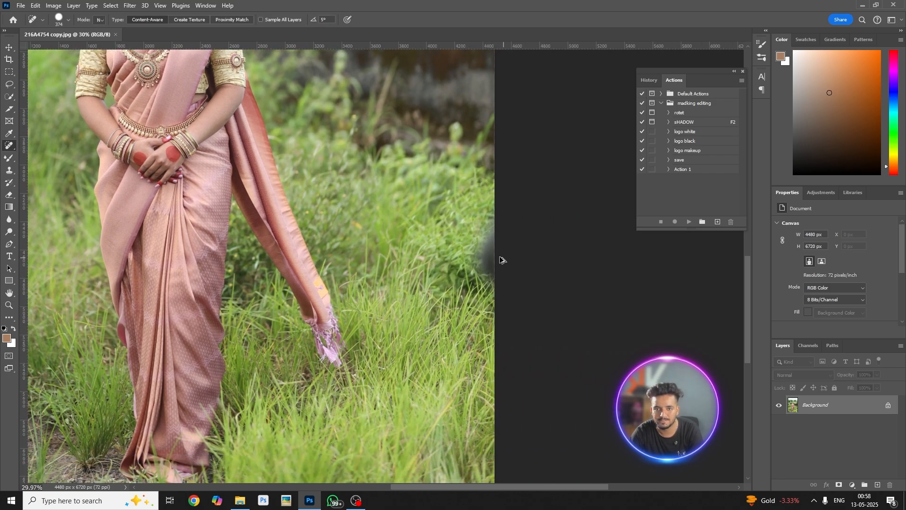
mouse_move(496, 242)
mouse_down()
mouse_move(496, 289)
mouse_move(656, 307)
mouse_up()
scroll(659, 308, down, 2)
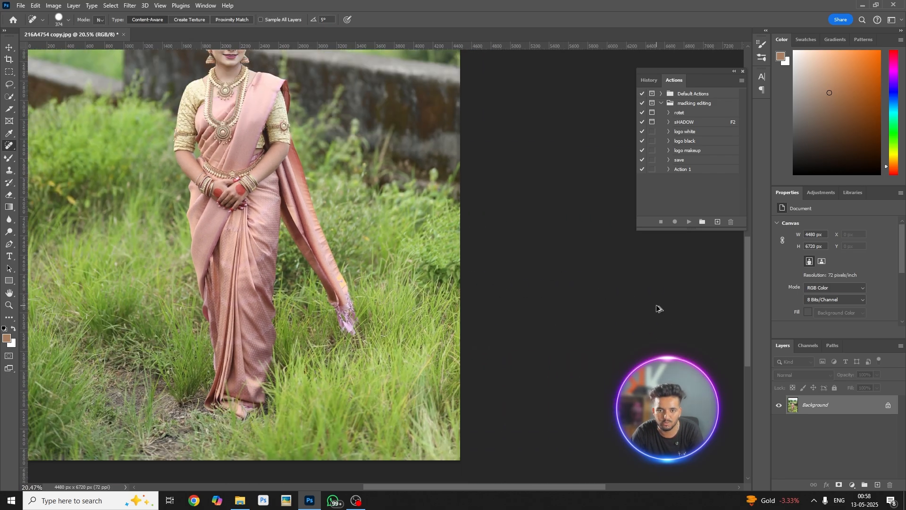
scroll(609, 332, down, 2)
- Smooth the skin on the bride's right cheek, under the eye and around the chin with the Mixer Brush
scroll(232, 202, up, 3)
scroll(623, 178, up, 1)
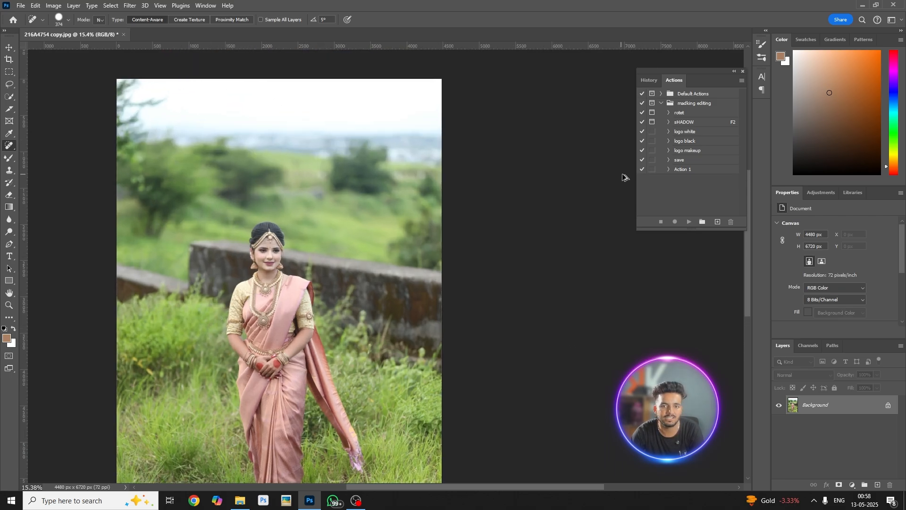
scroll(296, 231, up, 5)
scroll(401, 203, down, 2)
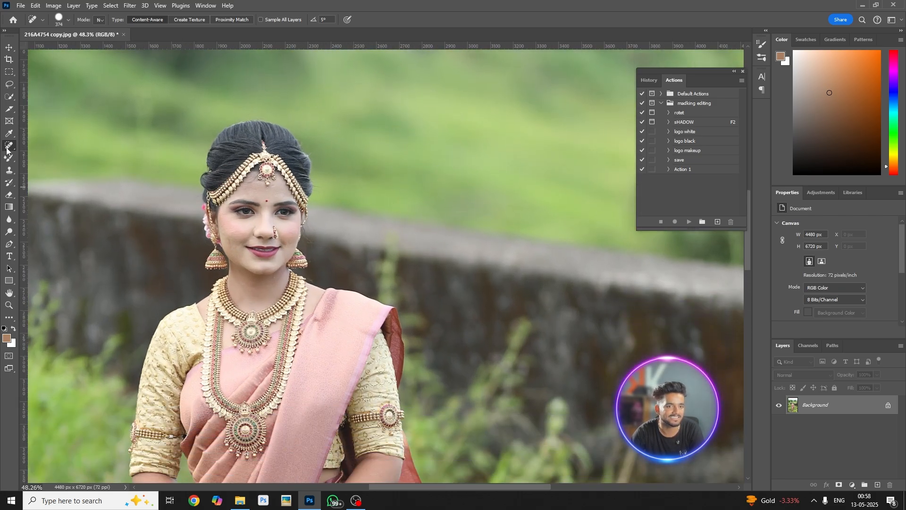
click(9, 158)
scroll(229, 177, up, 6)
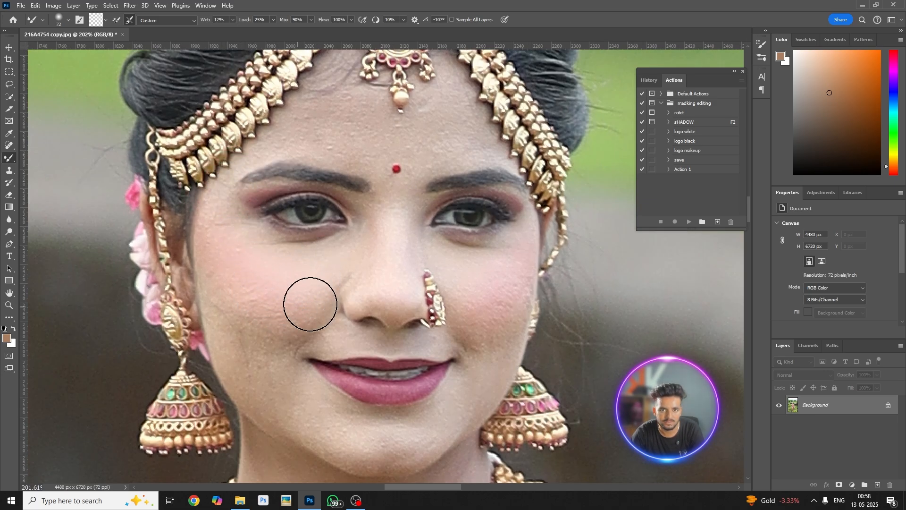
key(bracketright)
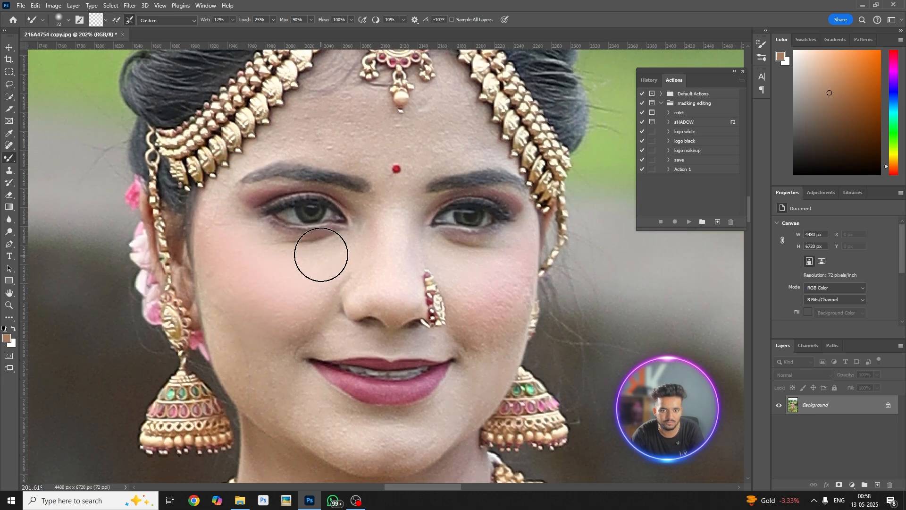
alt+right_click(421, 432)
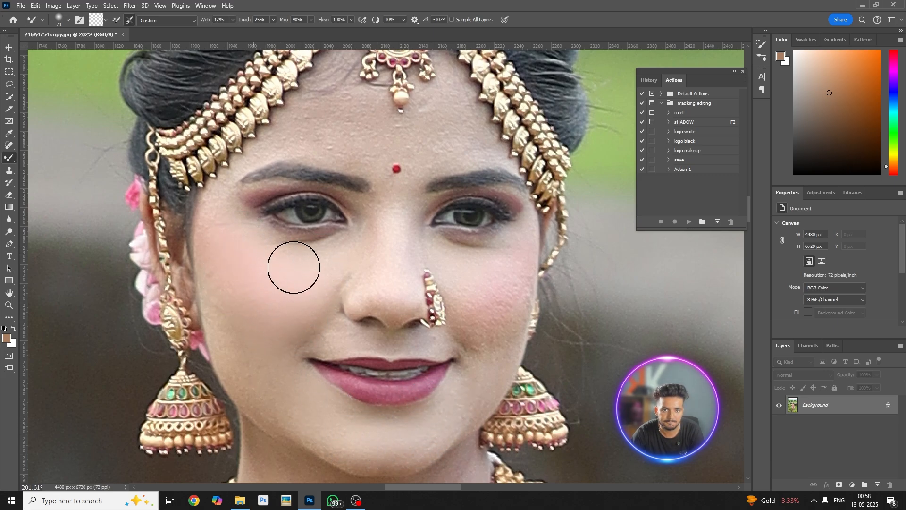
- Blend the skin texture on the bride's forehead and nose, adjusting the Mixer Brush size to fit each area
scroll(381, 126, up, 1)
scroll(381, 126, up, 1)
alt+right_click(335, 118)
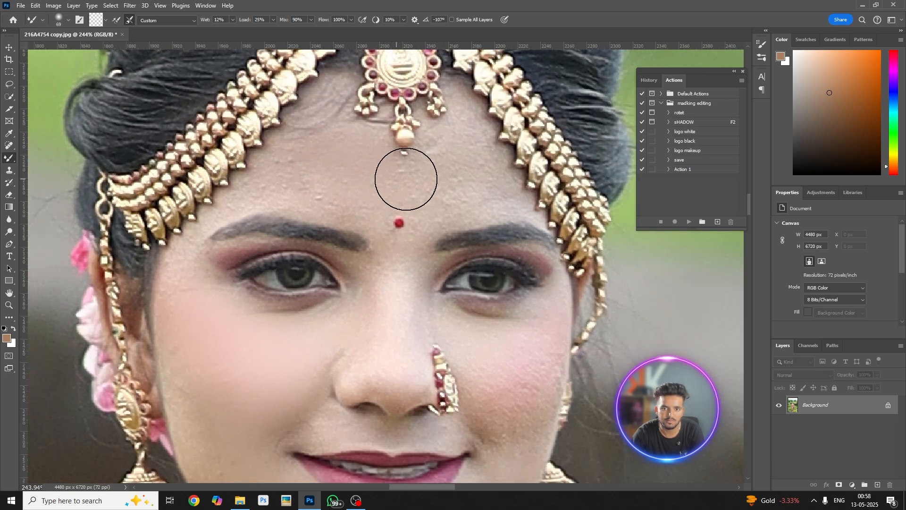
alt+right_click(279, 179)
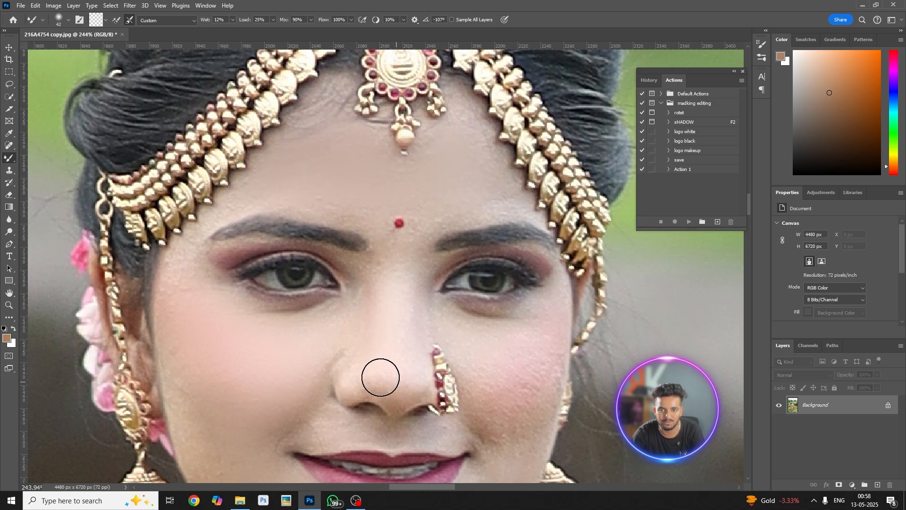
- Smooth the skin on the bride's left cheek, around the mouth and on the neck with the Mixer Brush
scroll(496, 372, down, 2)
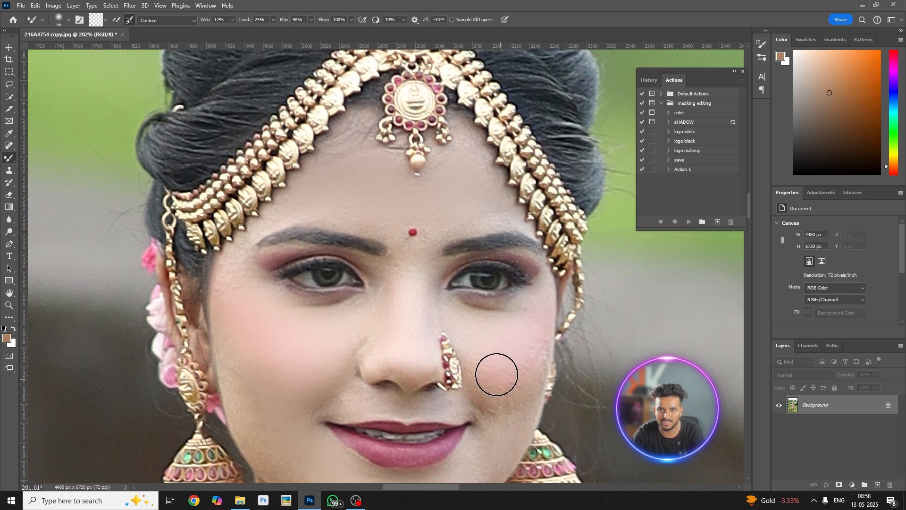
scroll(506, 345, down, 2)
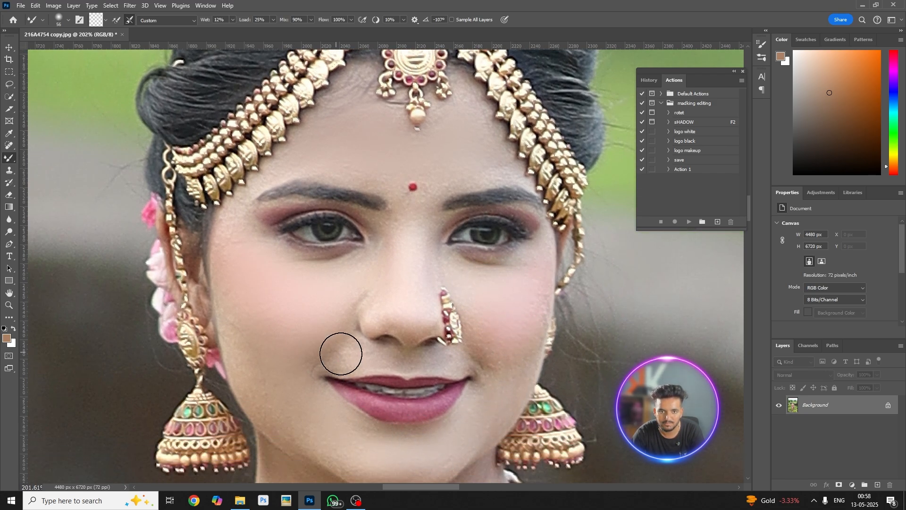
scroll(362, 370, down, 5)
alt+right_click(445, 374)
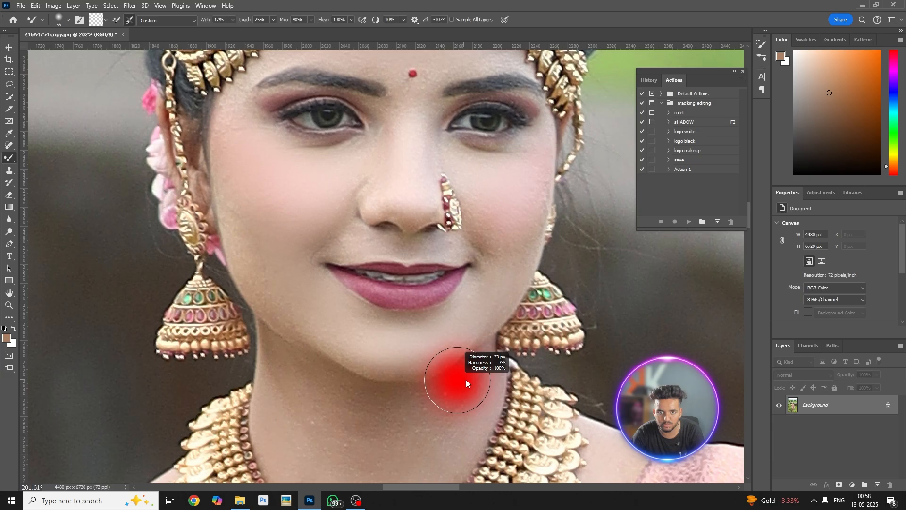
scroll(454, 386, down, 2)
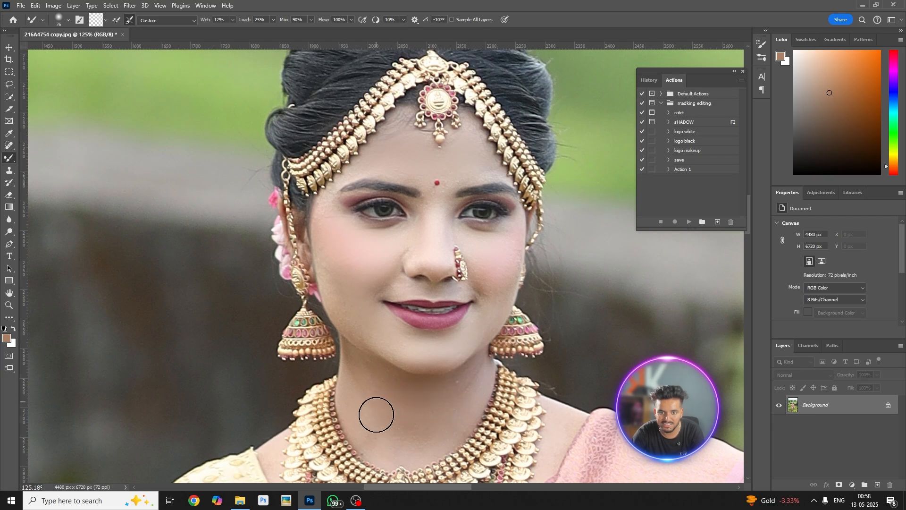
- Smooth the skin on both of the bride's forearms using a larger Mixer Brush
scroll(434, 415, down, 5)
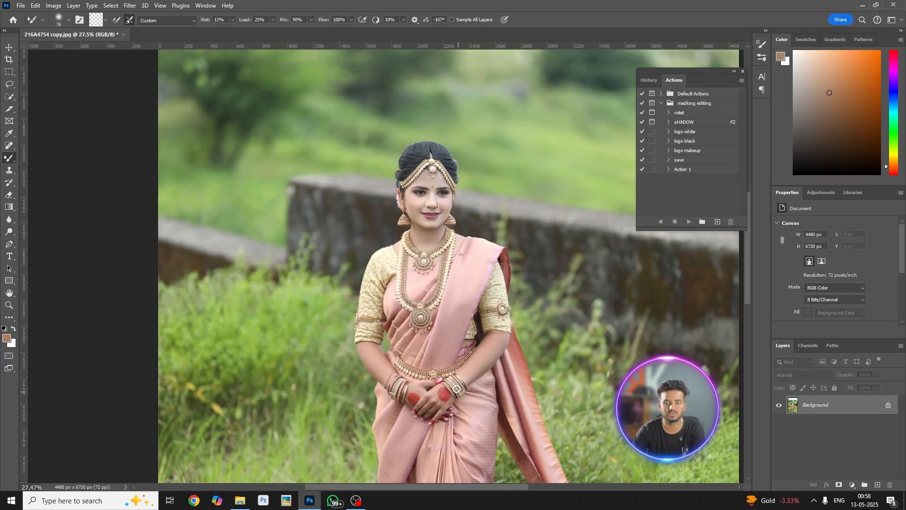
scroll(502, 313, up, 5)
alt+right_click(516, 304)
scroll(501, 309, up, 2)
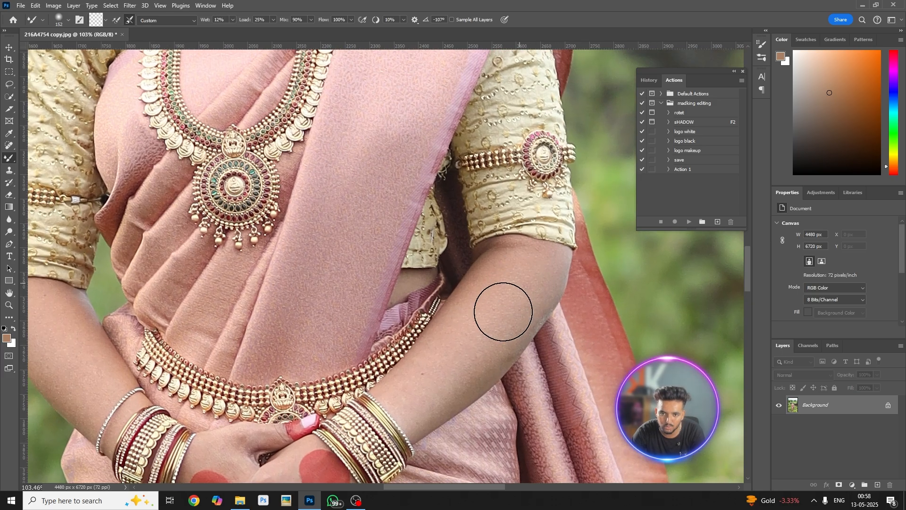
key(bracketleft)
scroll(390, 356, down, 2)
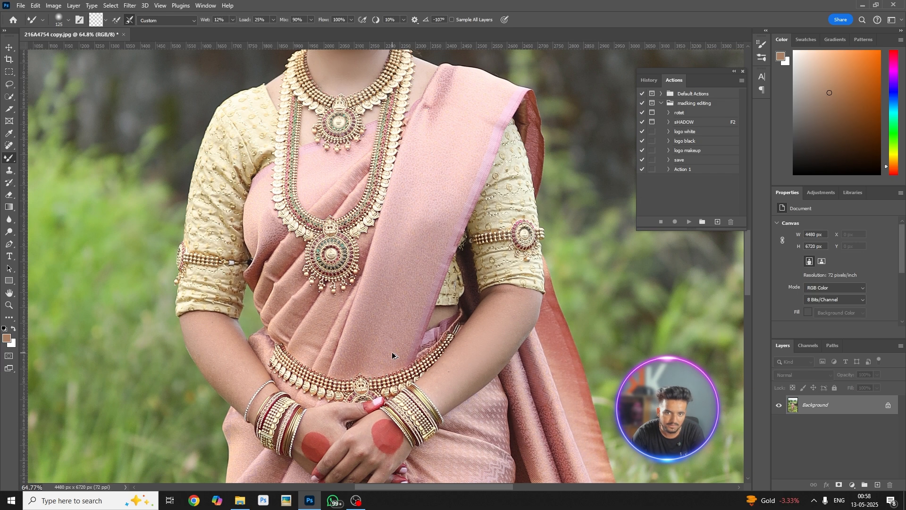
scroll(480, 256, down, 5)
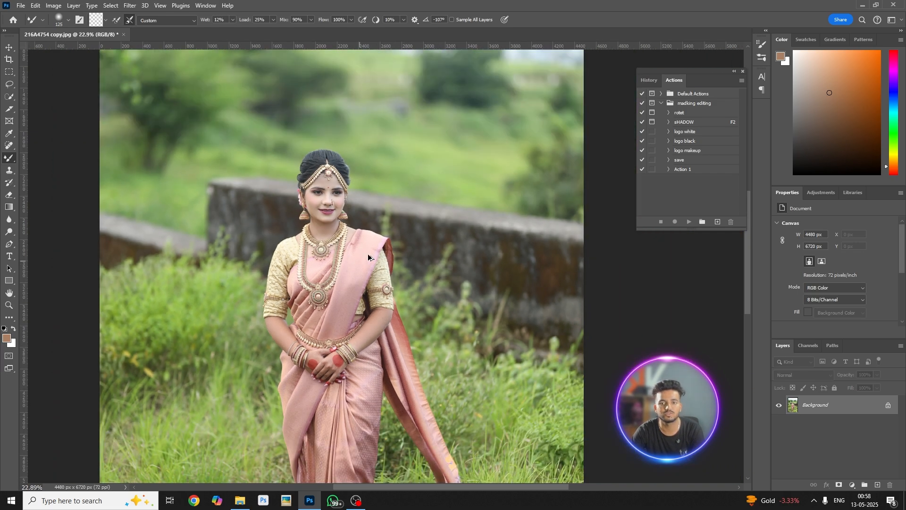
scroll(480, 256, down, 2)
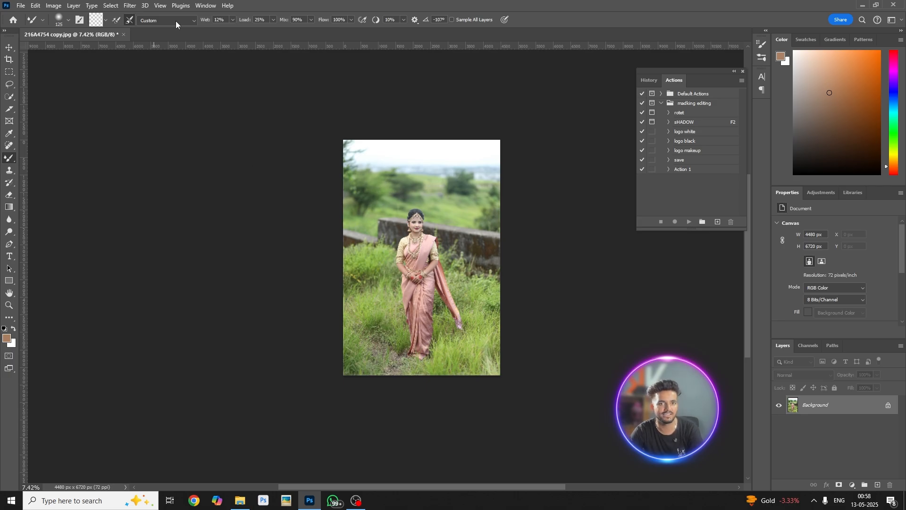
- Open the retouched photo in the Camera Raw Filter and show the available presets
click(130, 5)
click(154, 75)
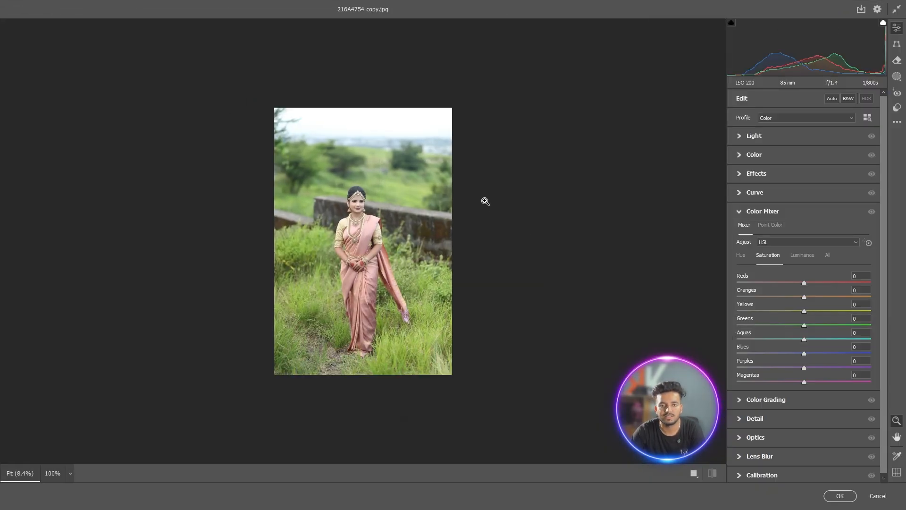
click(898, 108)
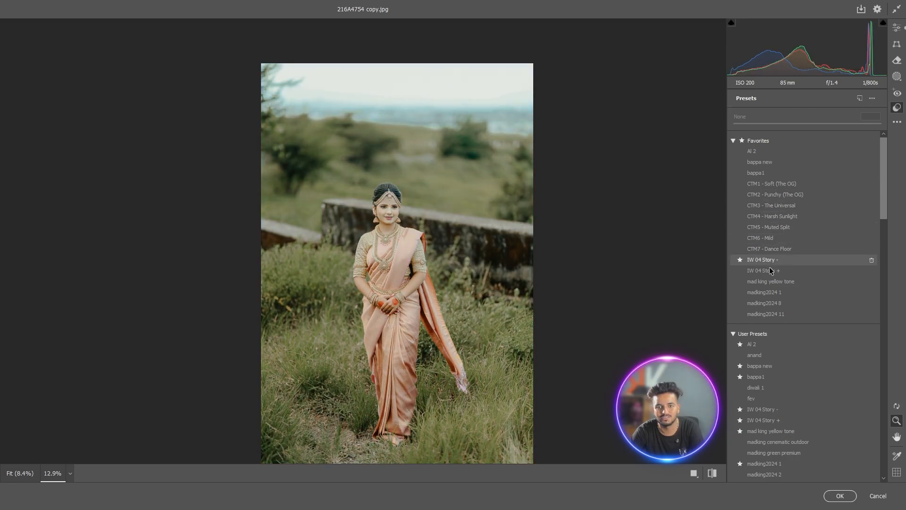
- Browse the favourite and user presets and apply CTM3 - The Universal to the photo
scroll(776, 326, down, 2)
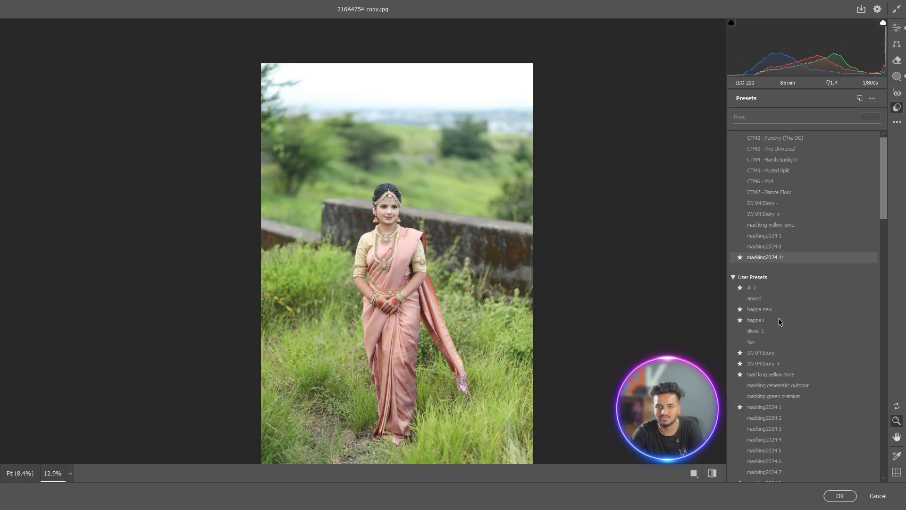
scroll(779, 321, down, 15)
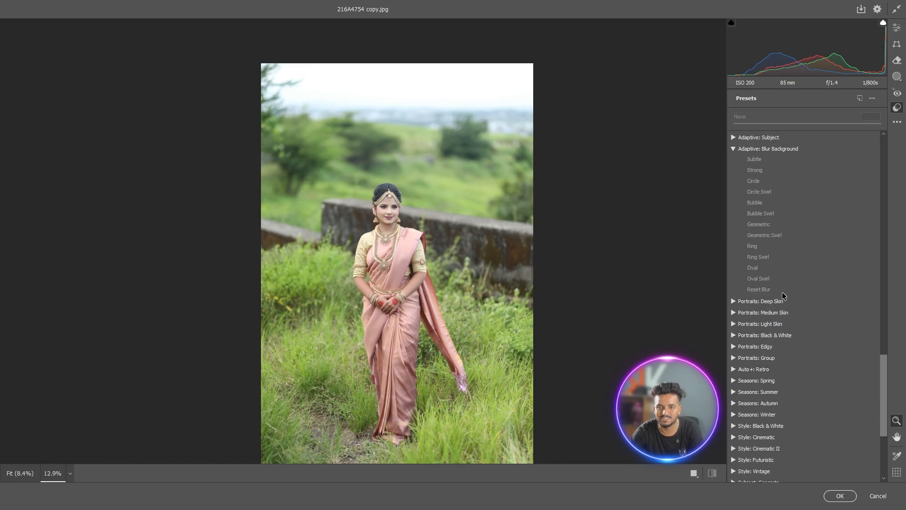
scroll(781, 283, up, 12)
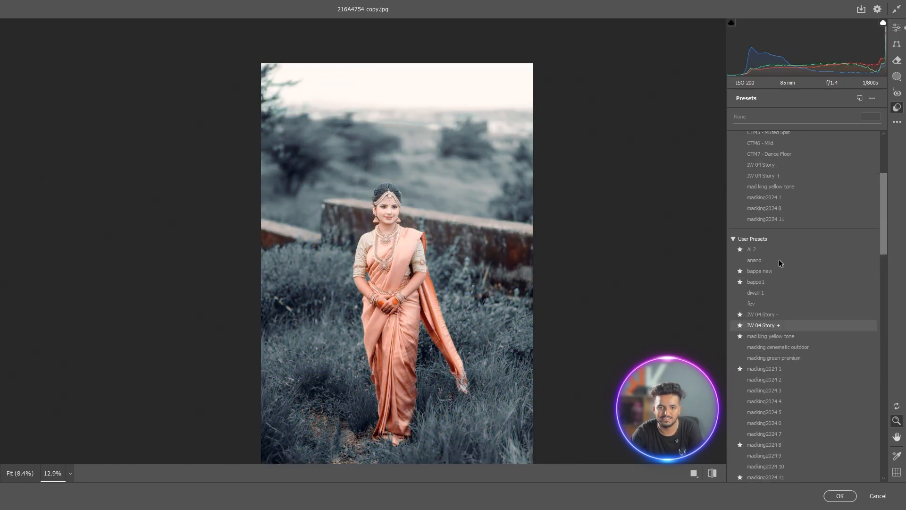
scroll(780, 263, up, 2)
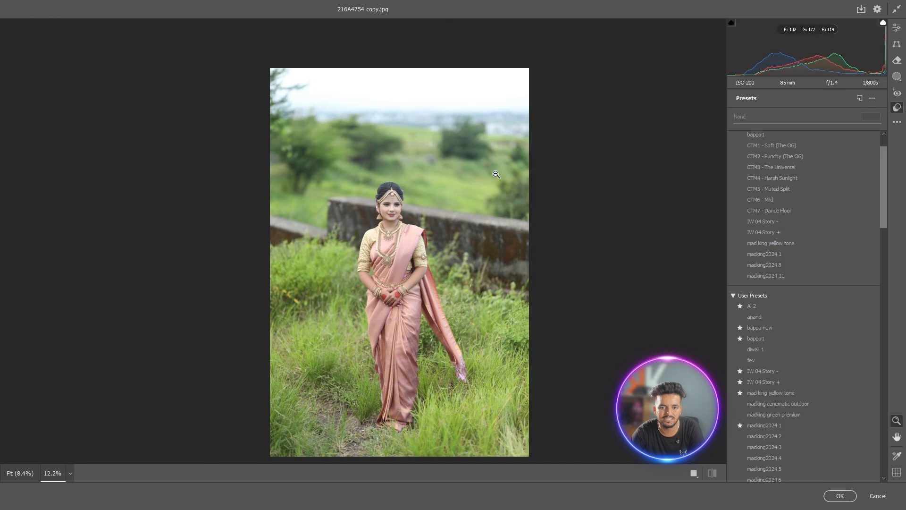
alt+click(496, 174)
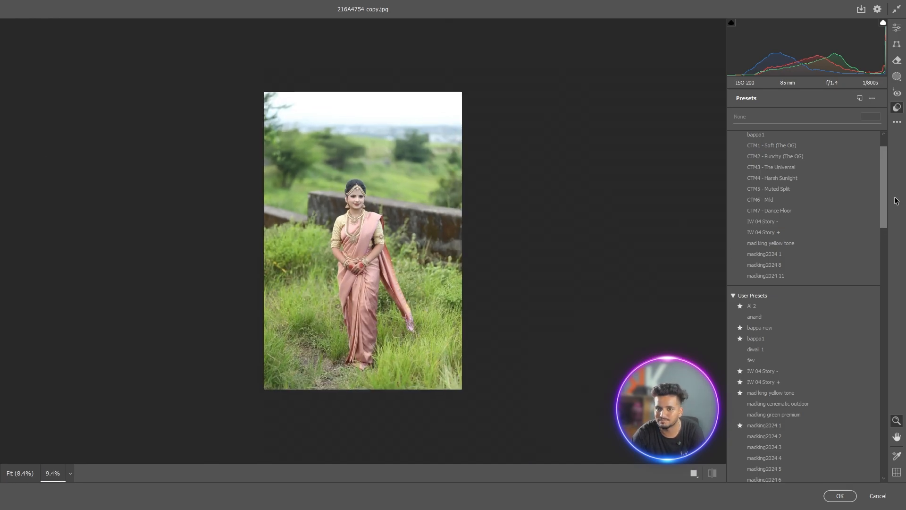
scroll(784, 212, up, 2)
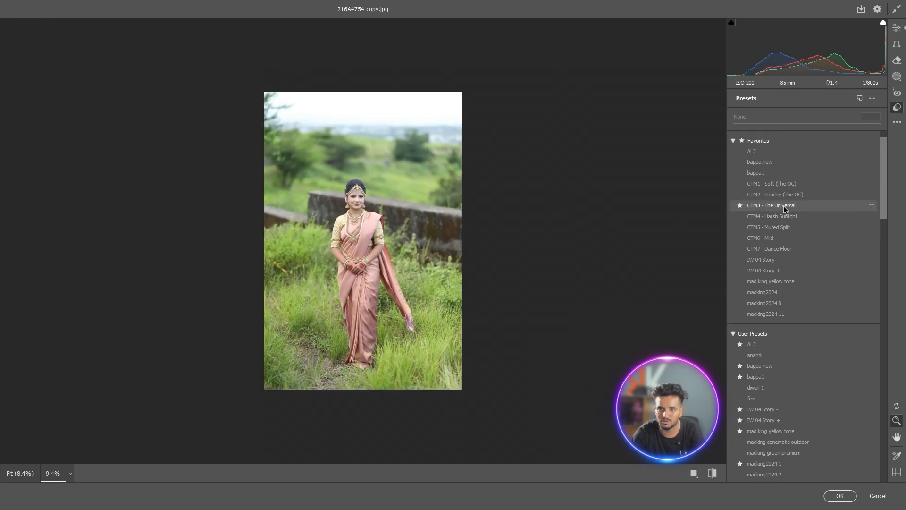
click(785, 209)
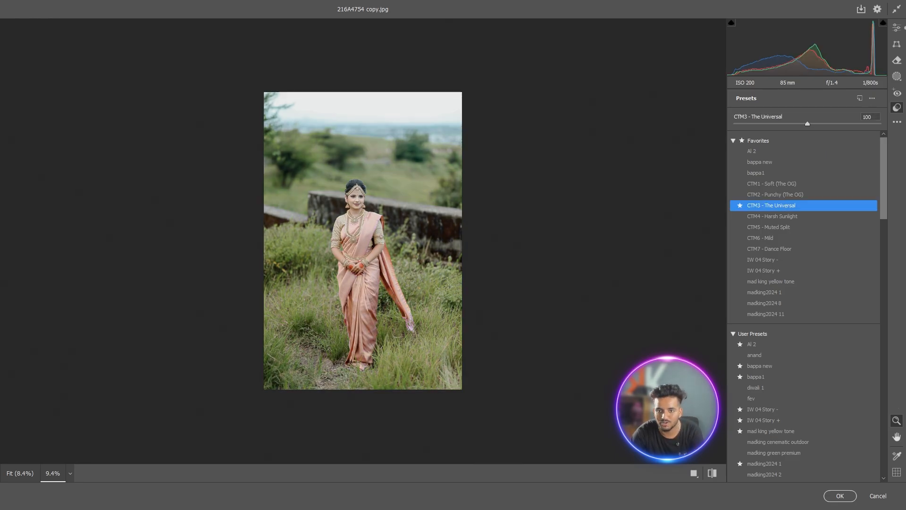
- Compare the before and after versions side by side and inspect the bride up close alongside the edit settings
click(713, 473)
click(896, 31)
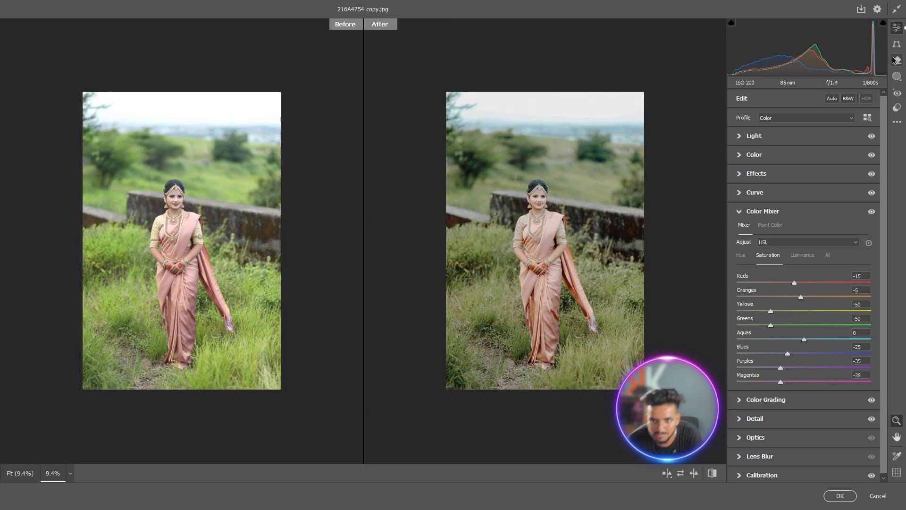
click(530, 190)
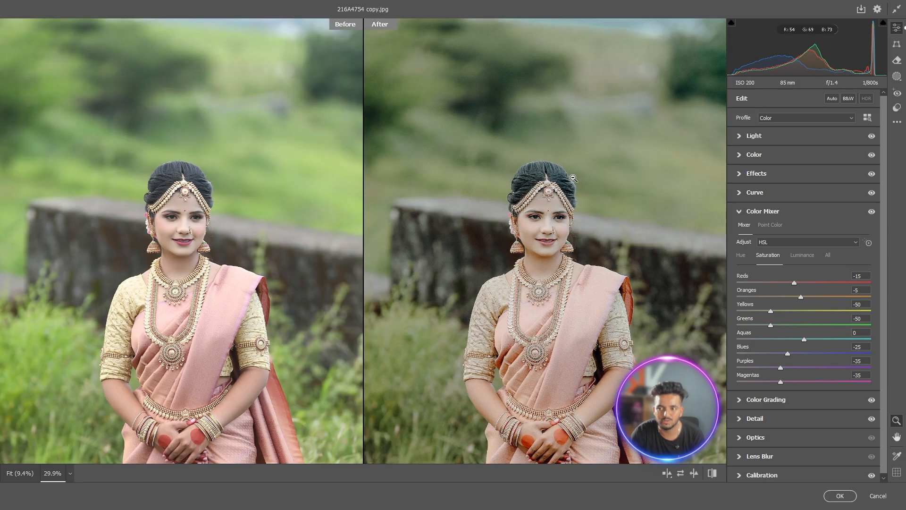
- Collapse the Color Mixer settings and raise the Contrast to +11 in the Light settings
click(756, 218)
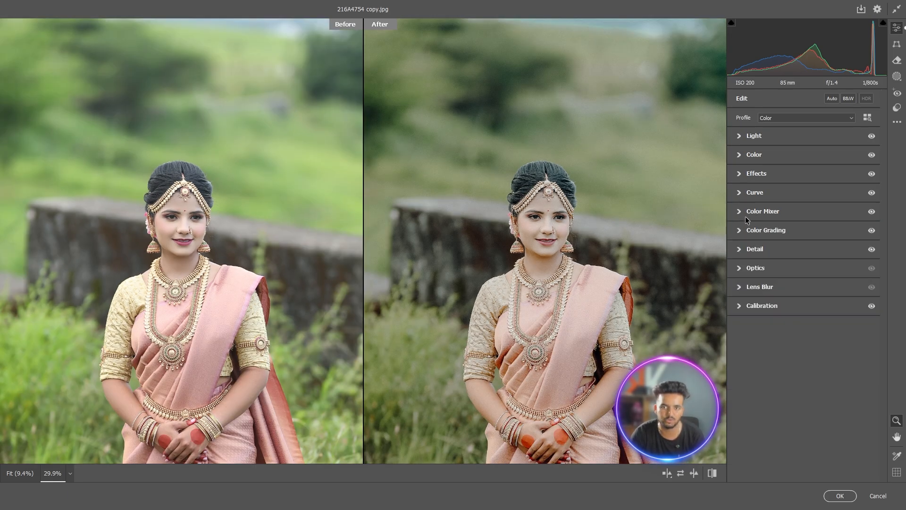
click(566, 263)
click(750, 141)
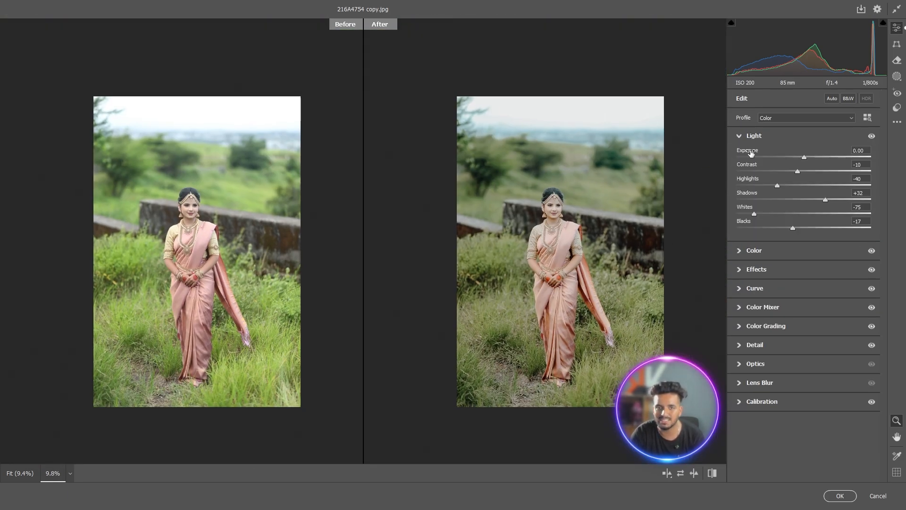
drag(798, 170, 811, 169)
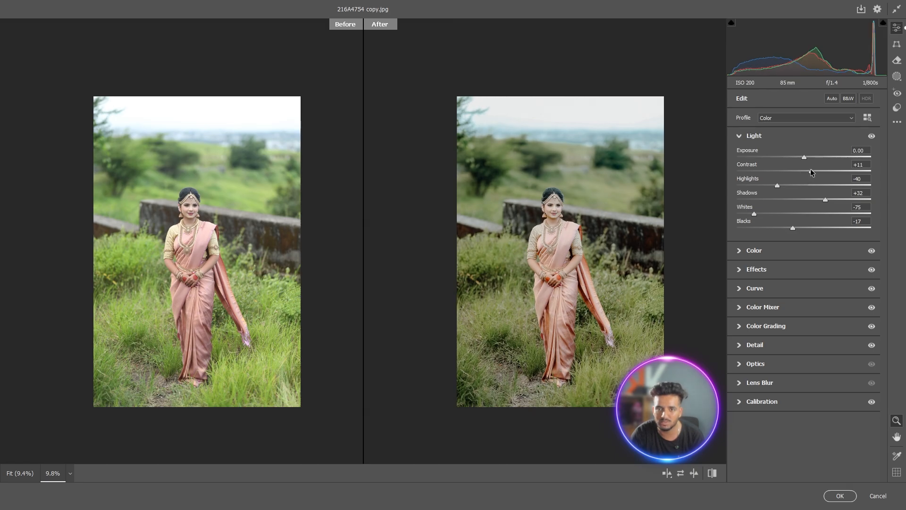
- Set Highlights to -96, Shadows to -13 and Blacks to -11 in the Light settings, and collapse them
click(559, 201)
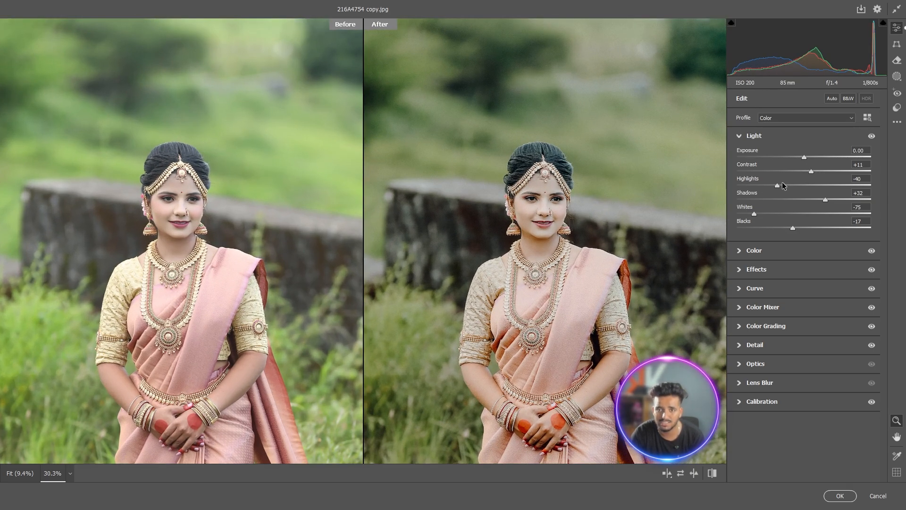
drag(782, 182, 741, 179)
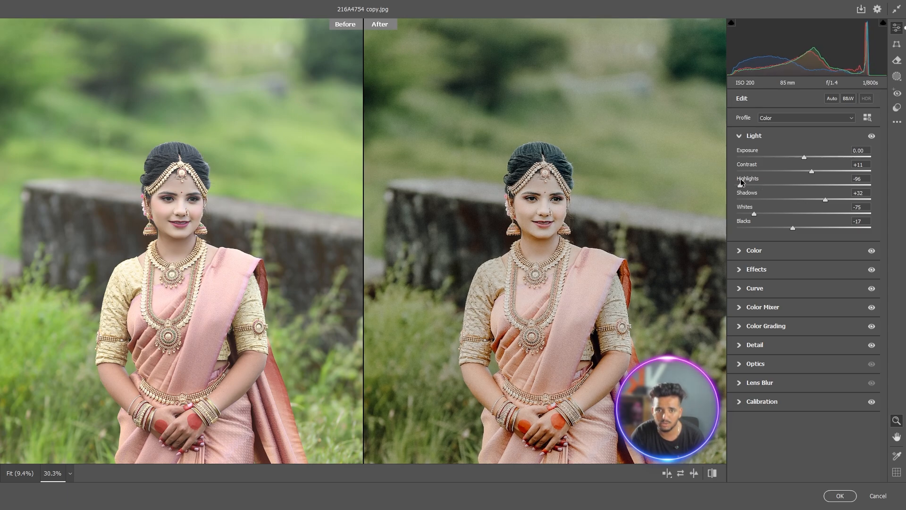
scroll(541, 162, down, 2)
drag(826, 199, 796, 200)
scroll(486, 330, down, 2)
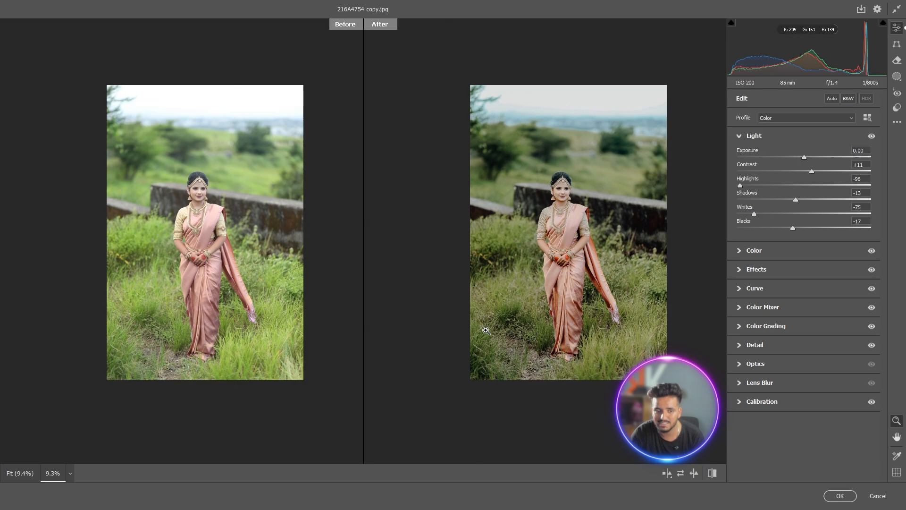
scroll(604, 260, up, 1)
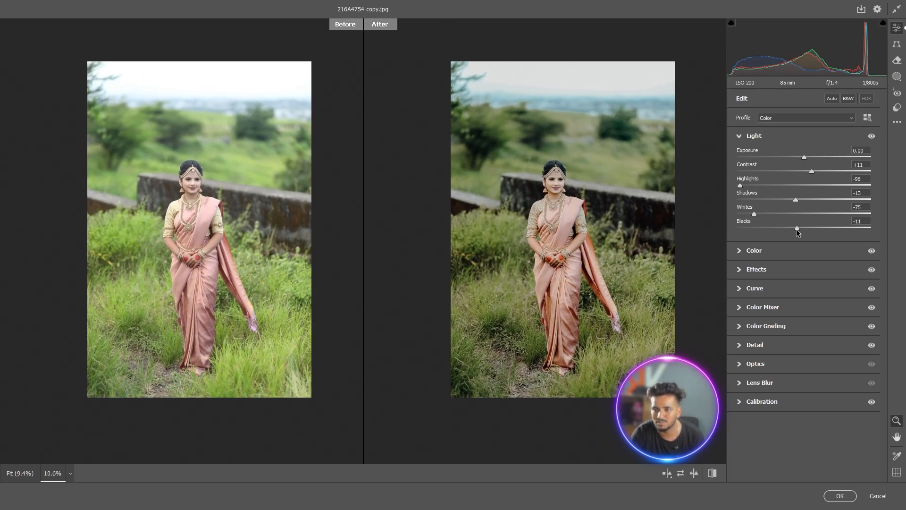
click(752, 136)
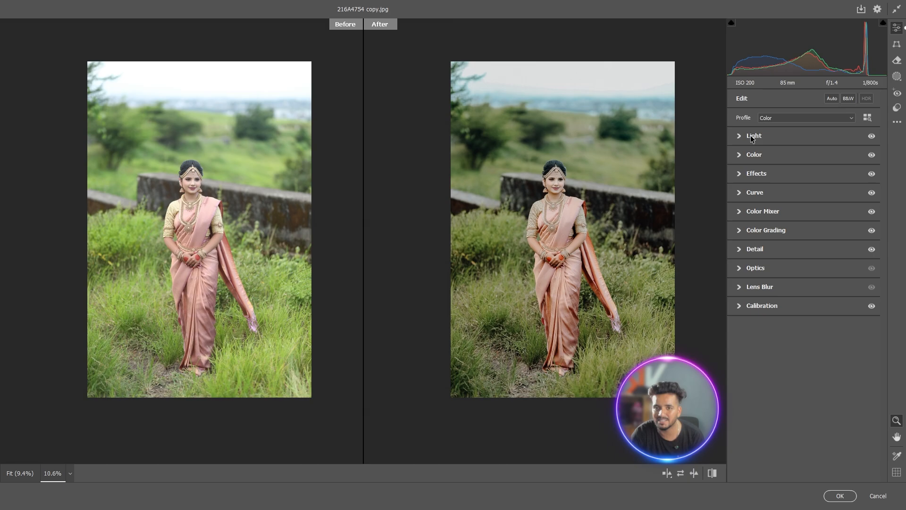
- Warm the photo by setting the Temperature to +4 in the Color settings, and collapse them
click(780, 153)
drag(803, 191, 806, 191)
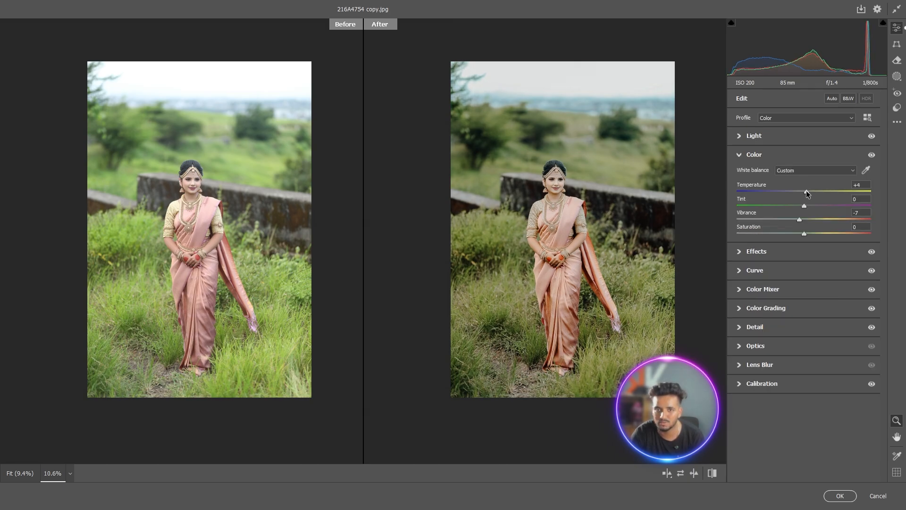
click(752, 155)
- Remove the grain from the photo by setting Grain to 0 in the Effects settings, and collapse them
click(762, 175)
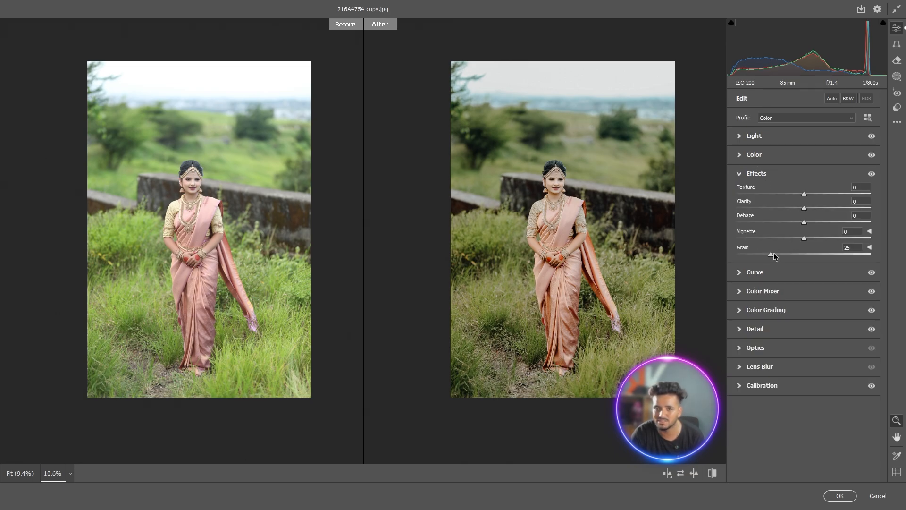
drag(771, 255, 738, 254)
drag(533, 175, 880, 272)
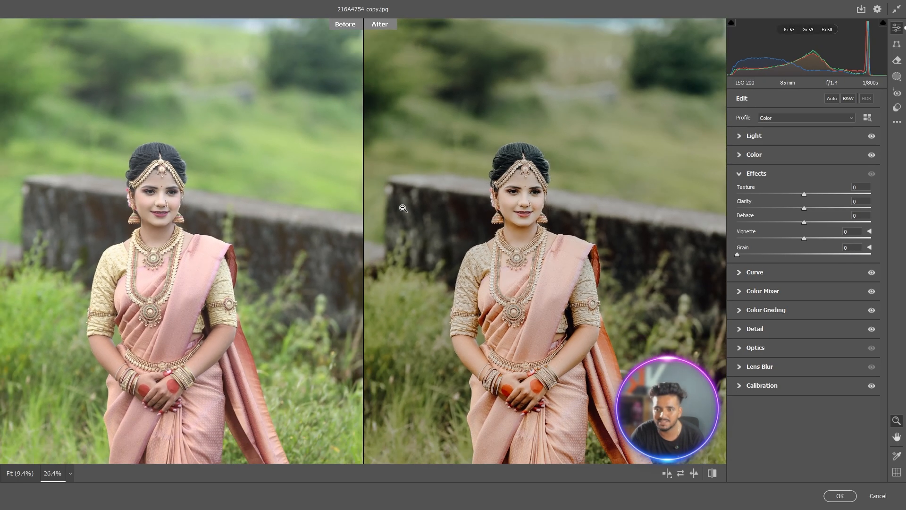
click(755, 174)
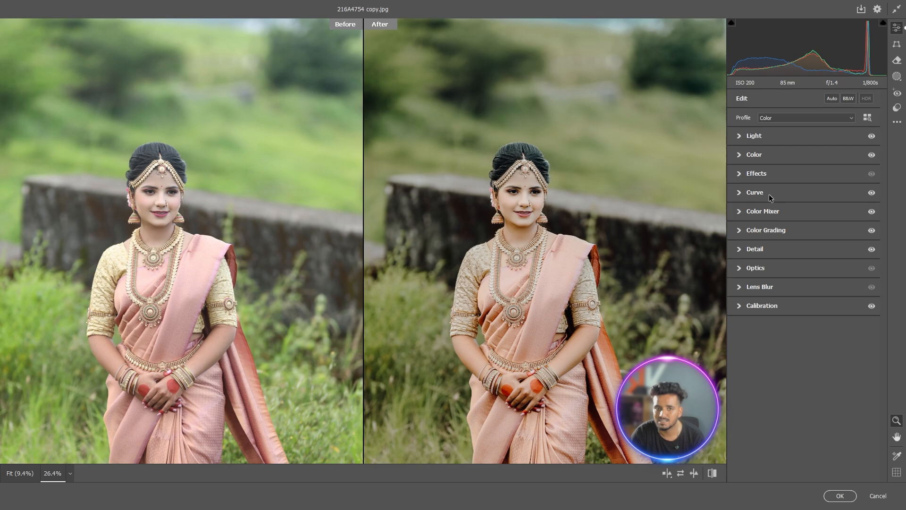
- Raise the Oranges saturation to +17 in the Color Mixer and check the bride's skin tone up close
scroll(568, 191, down, 3)
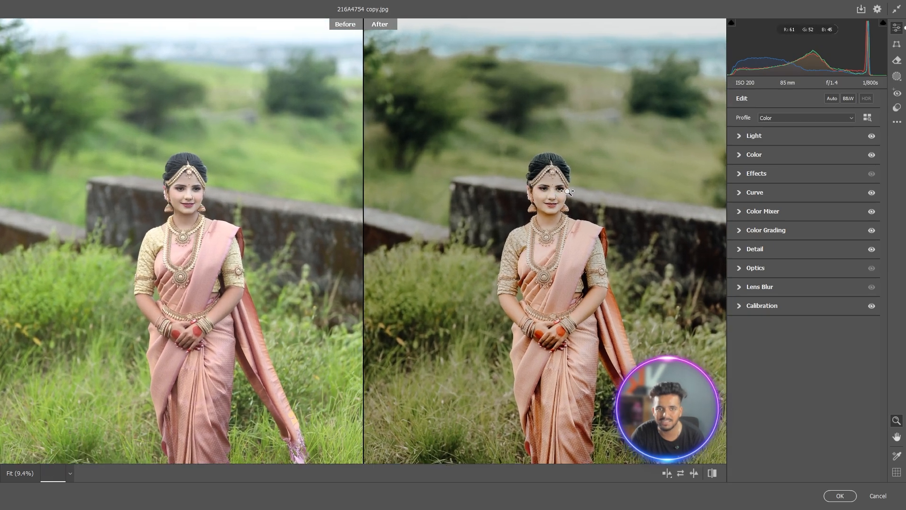
scroll(568, 191, up, 5)
click(766, 211)
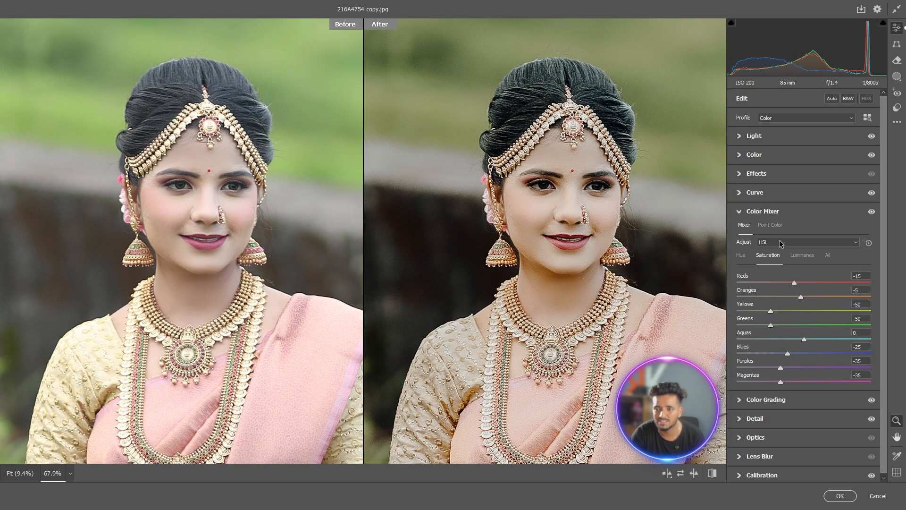
mouse_move(809, 298)
mouse_down()
mouse_move(822, 298)
mouse_move(815, 300)
mouse_up()
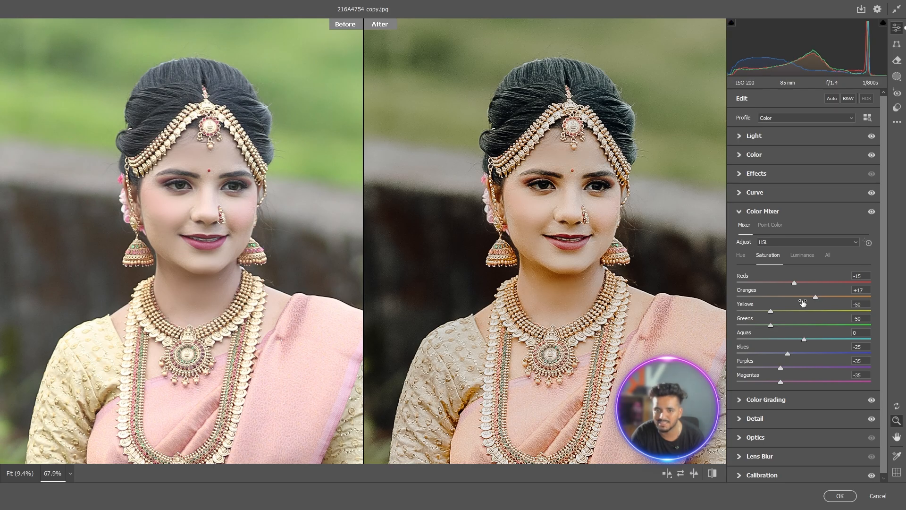
scroll(607, 243, up, 2)
scroll(606, 243, down, 2)
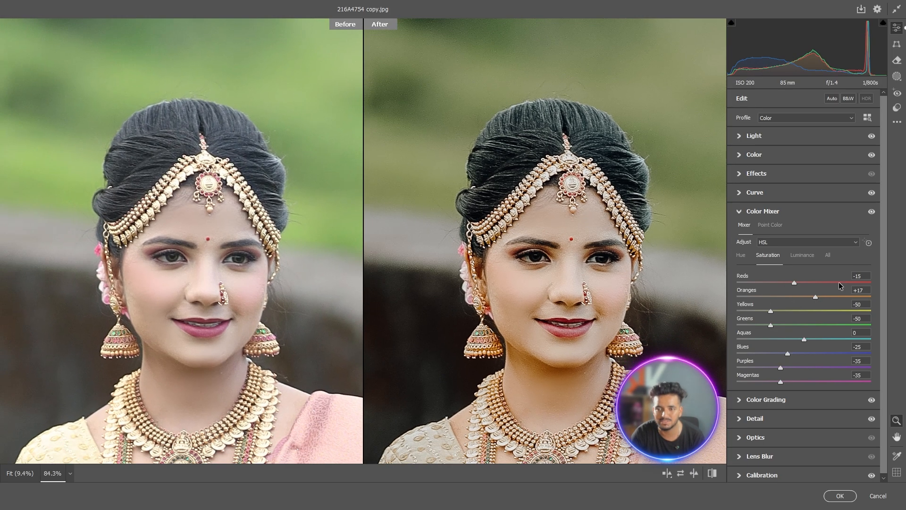
- Set the Oranges luminance to -8 and the Oranges hue to -7 in the Color Mixer
click(808, 263)
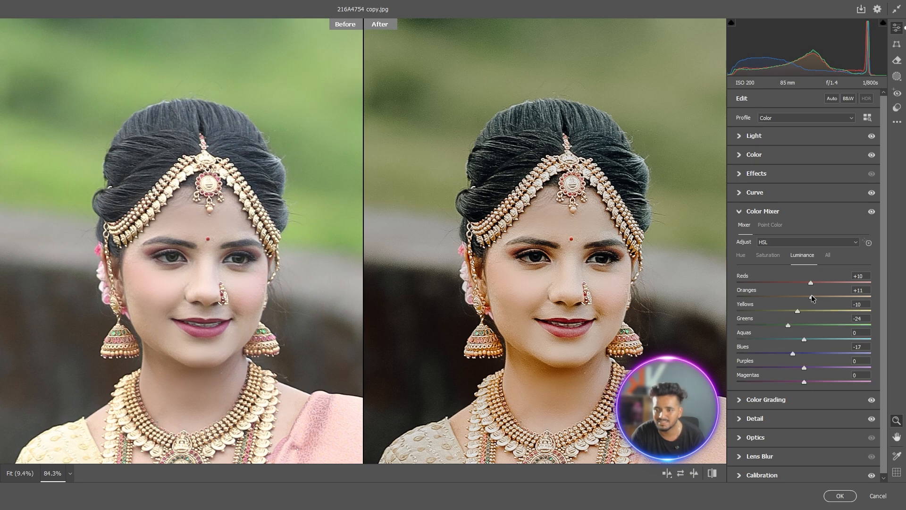
drag(811, 294, 799, 302)
scroll(571, 274, down, 2)
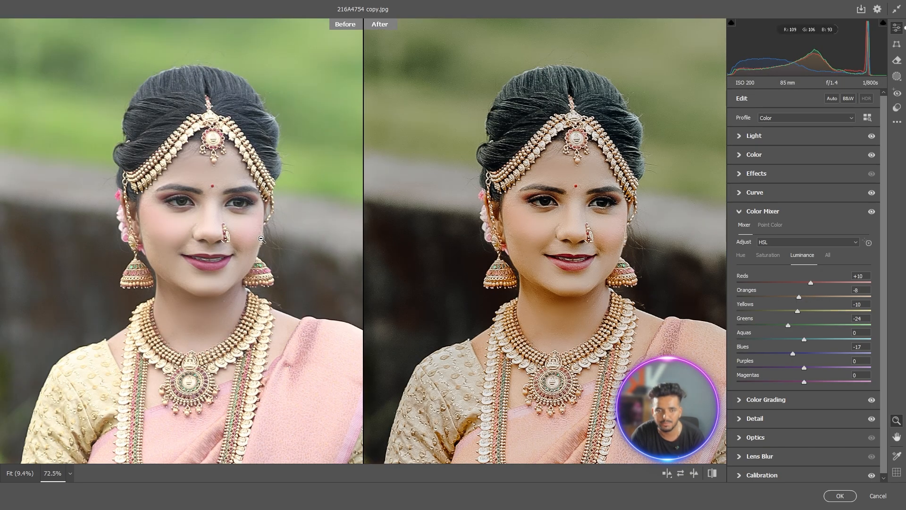
key(ctrl+alt+shift+h)
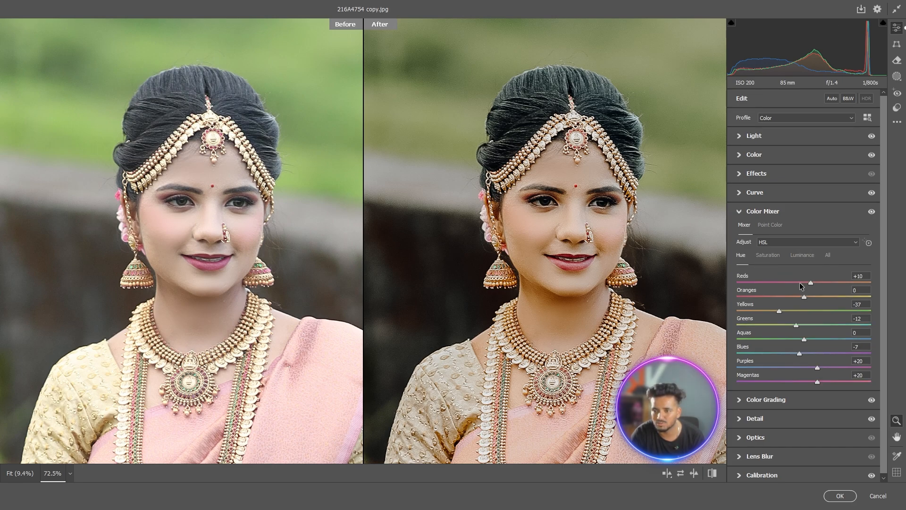
drag(803, 295, 796, 301)
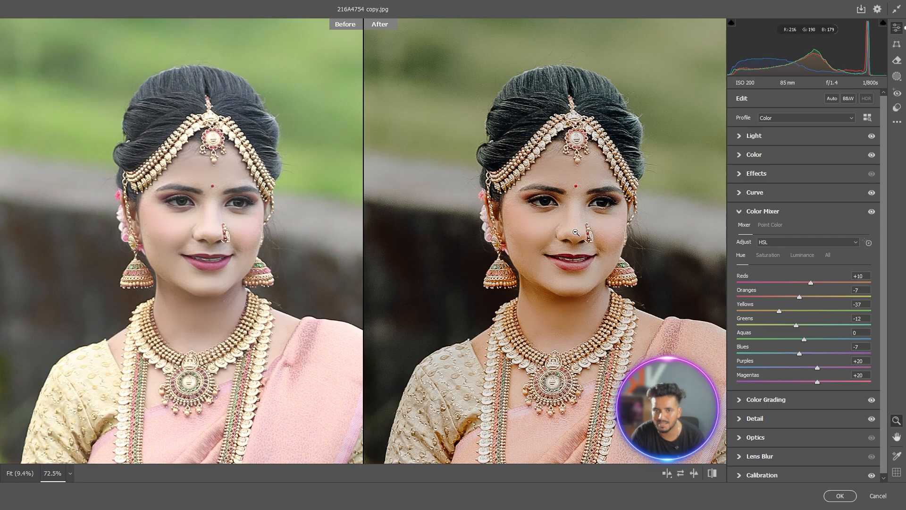
- Check the bride's skin at several magnifications and set the Oranges saturation to +4 in the Color Mixer
alt+click(574, 232)
alt+click(521, 231)
alt+click(518, 231)
alt+click(517, 230)
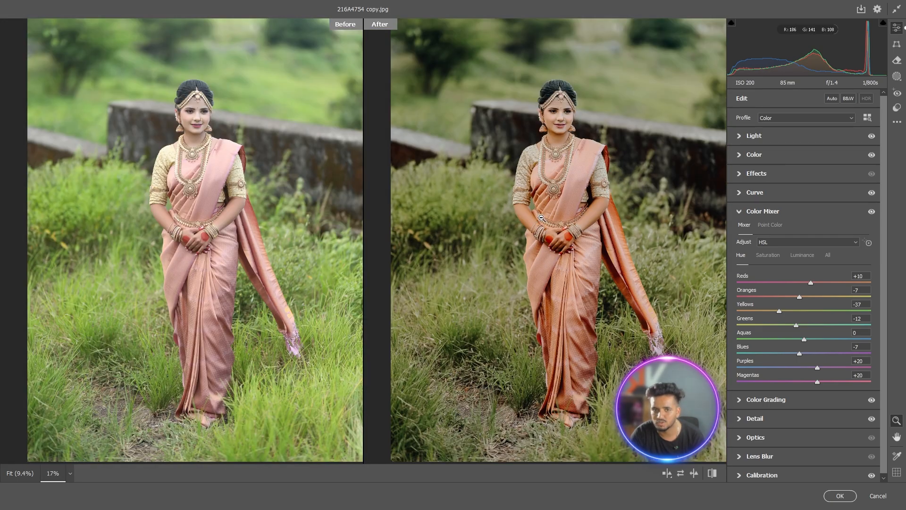
click(553, 215)
click(575, 229)
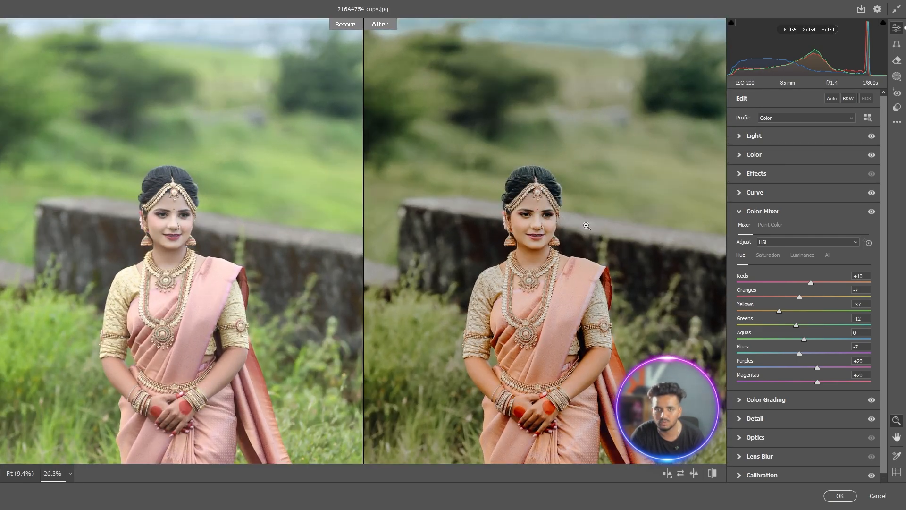
click(778, 261)
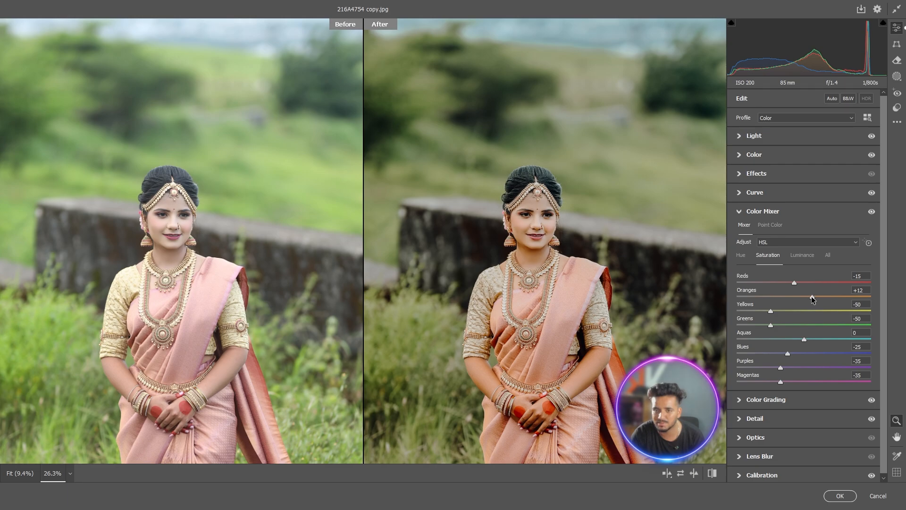
drag(811, 296, 808, 296)
alt+click(666, 303)
alt+click(665, 303)
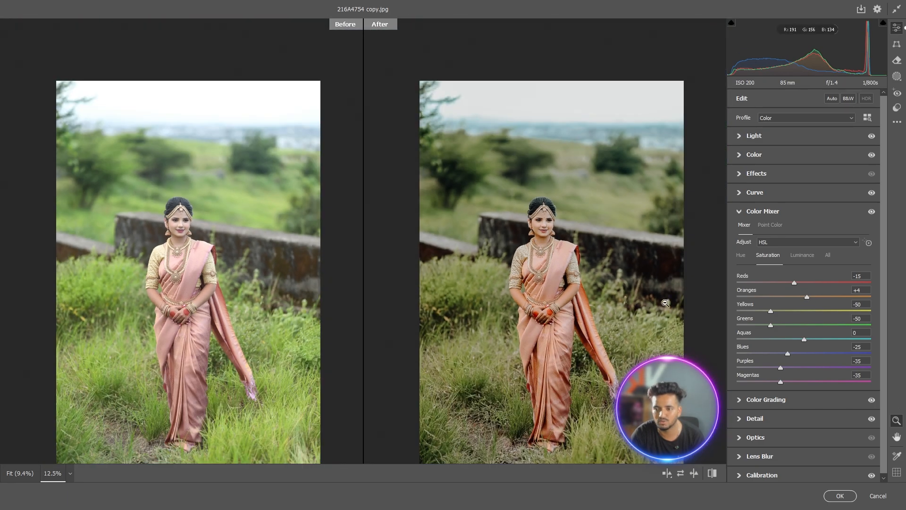
- Try shifting the Greens hue to its yellow extreme in the Color Mixer, and undo the change
click(741, 255)
alt+click(583, 272)
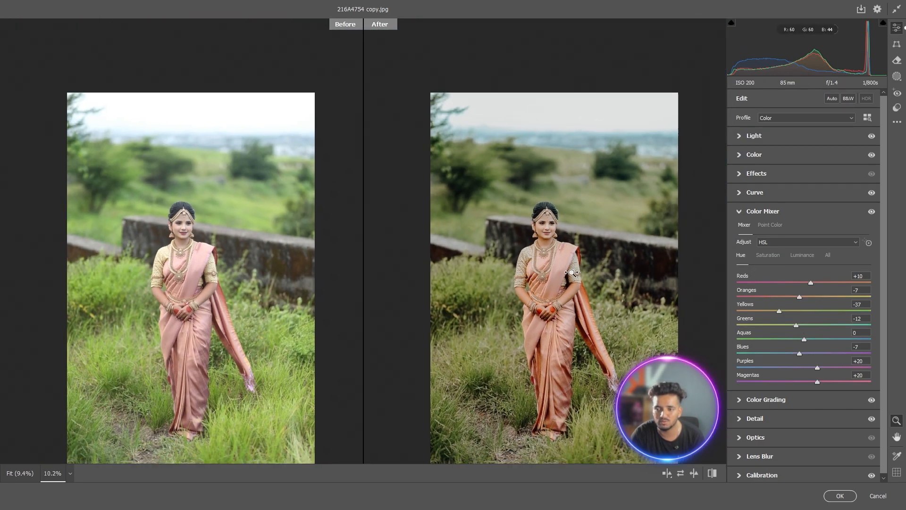
alt+click(582, 272)
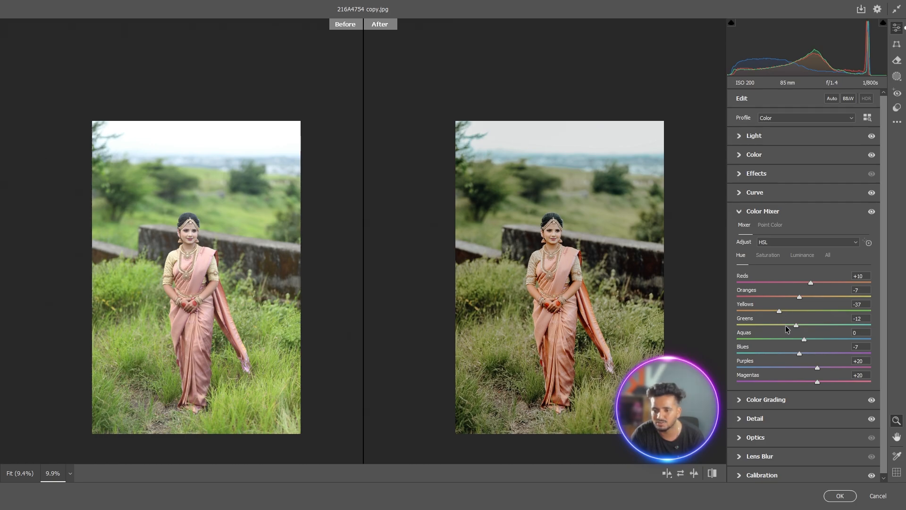
drag(796, 326, 735, 336)
key(ctrl+z)
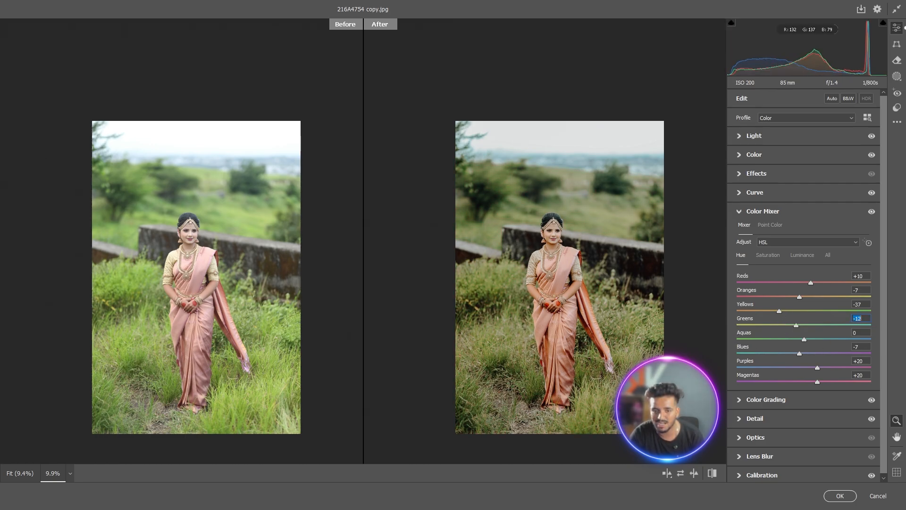
- Set the Greens saturation to -28 in the Color Mixer and collapse its settings
click(771, 258)
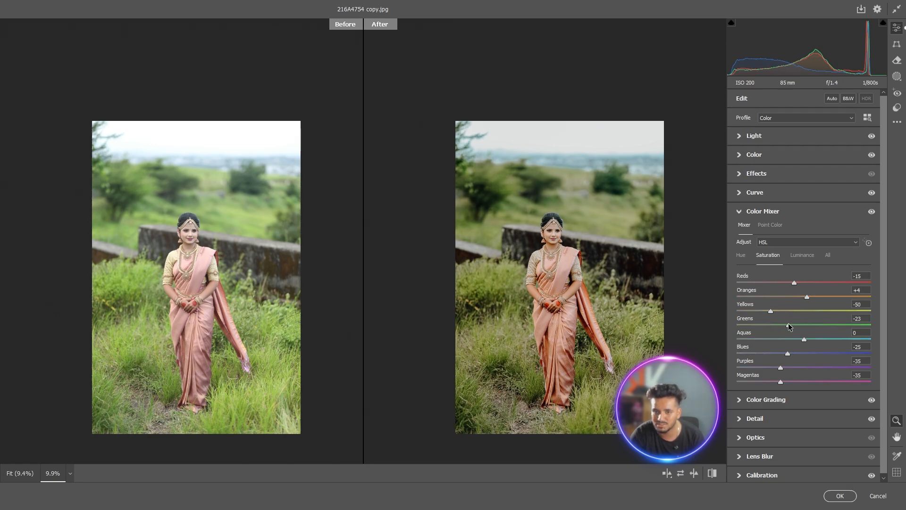
drag(788, 324, 785, 325)
scroll(643, 287, up, 1)
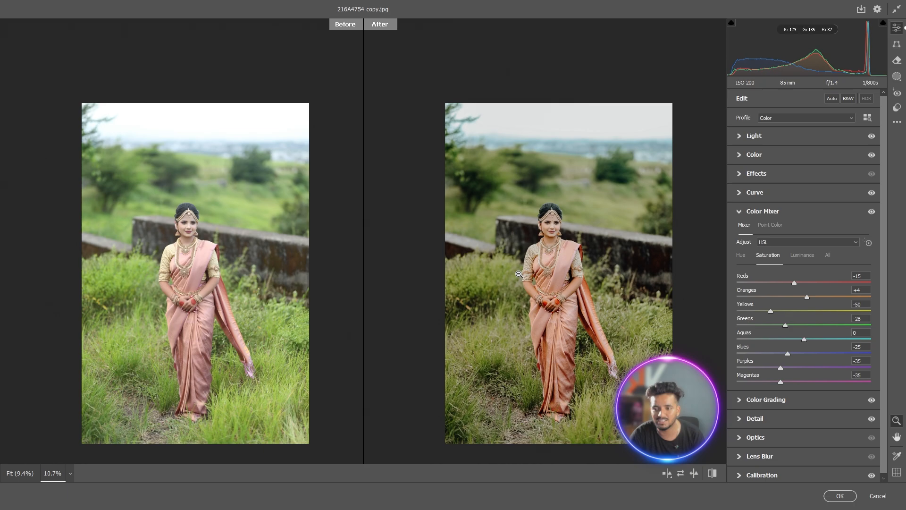
click(750, 212)
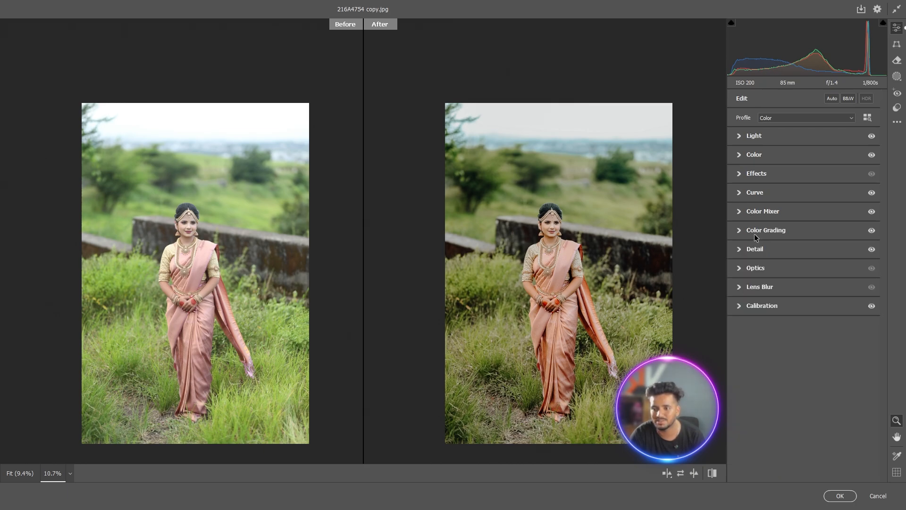
- Set the Shadows hue to 341 in the Color Grading settings and collapse them
click(755, 234)
click(801, 245)
scroll(762, 327, down, 1)
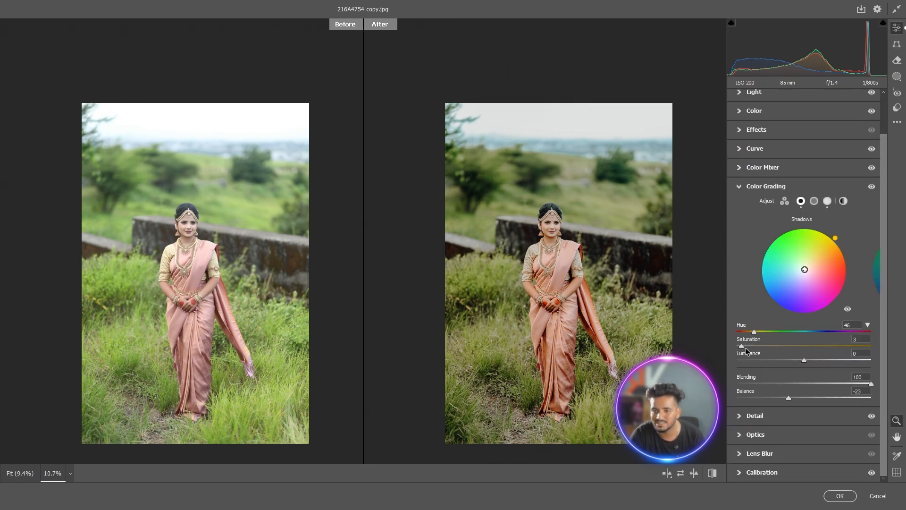
drag(766, 332, 821, 333)
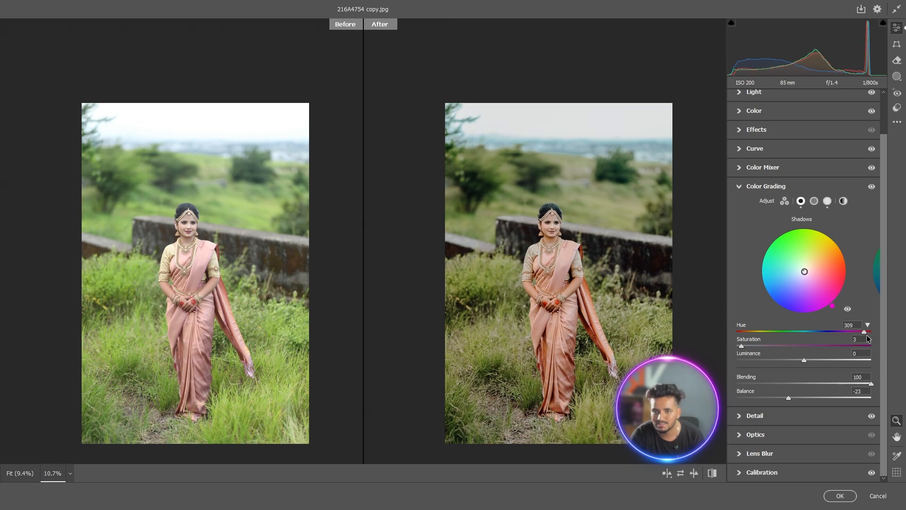
drag(755, 331, 864, 332)
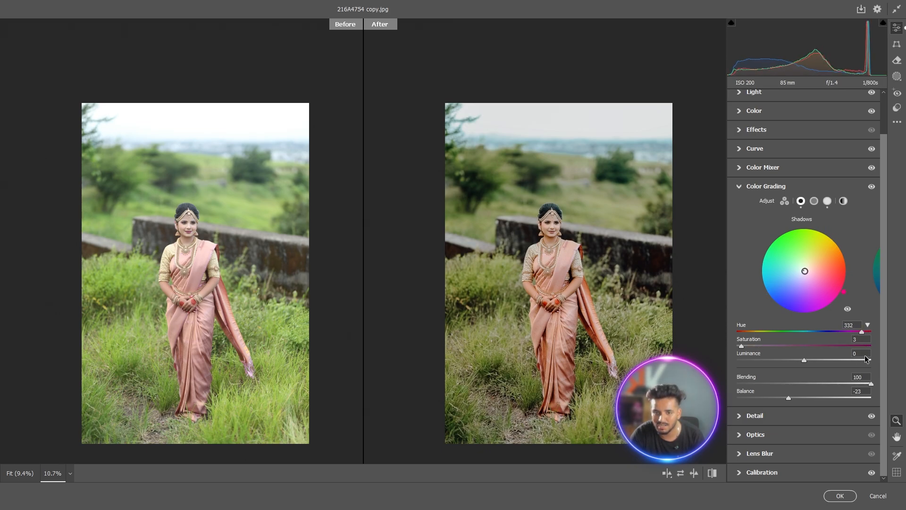
key(ctrl+minus)
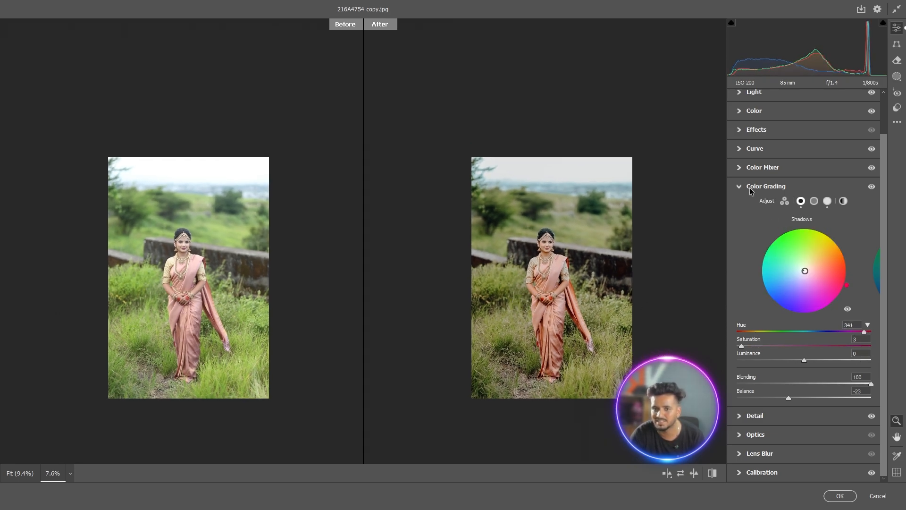
click(751, 189)
- Examine the Detail, Optics and Lens Blur settings and compare the before and after versions up close and in full
click(789, 250)
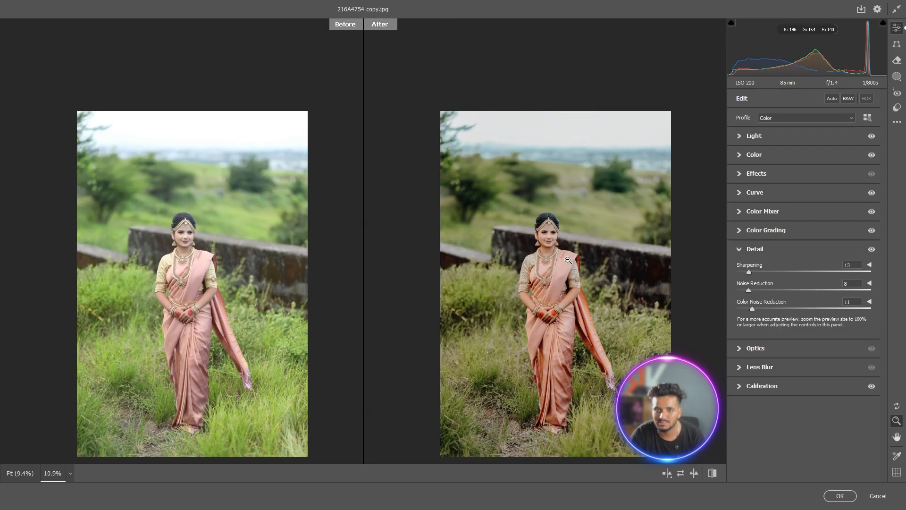
scroll(587, 208, up, 10)
scroll(587, 208, down, 8)
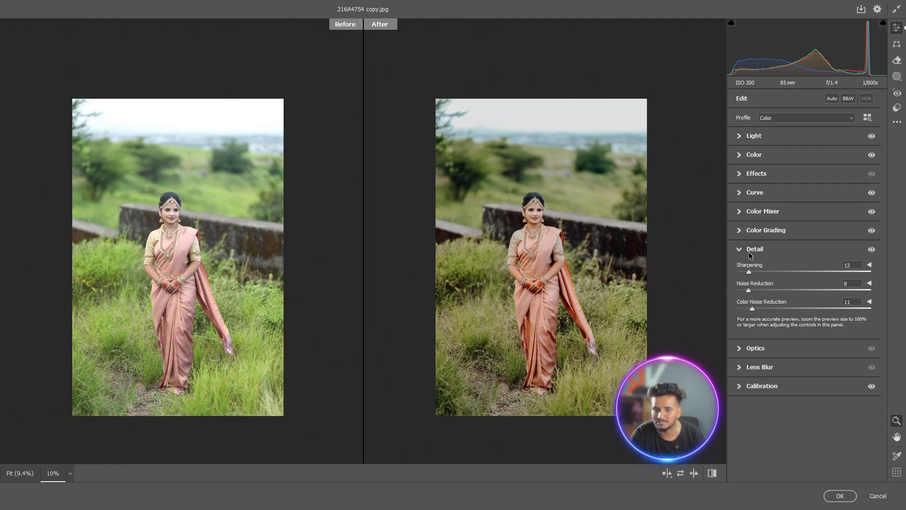
click(750, 252)
click(755, 268)
click(755, 268)
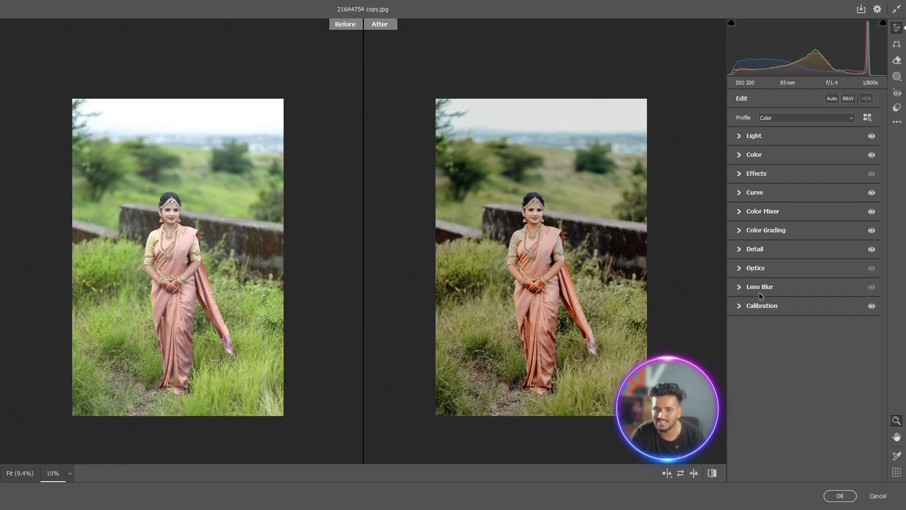
click(758, 288)
click(758, 288)
scroll(598, 269, down, 1)
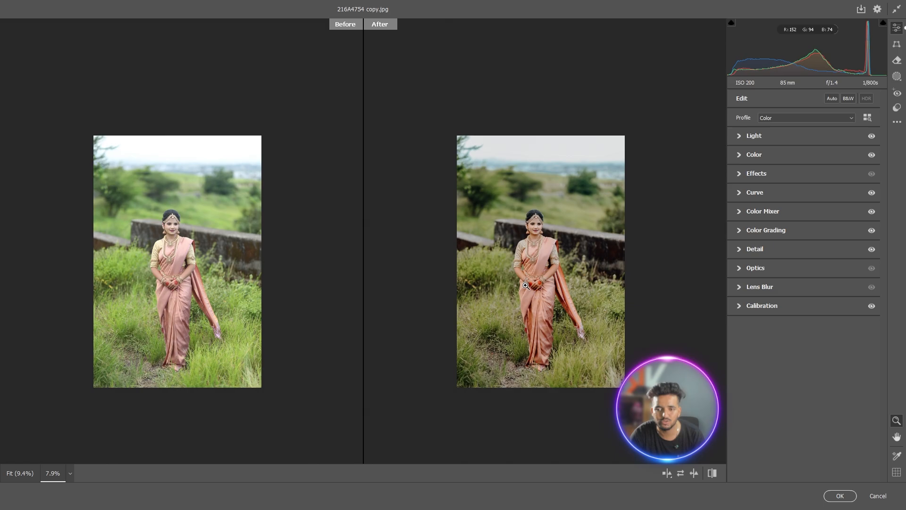
- Create a linear gradient mask fading from the distant horizon down to the photo's lower edge, and subtract the subject from it
click(897, 77)
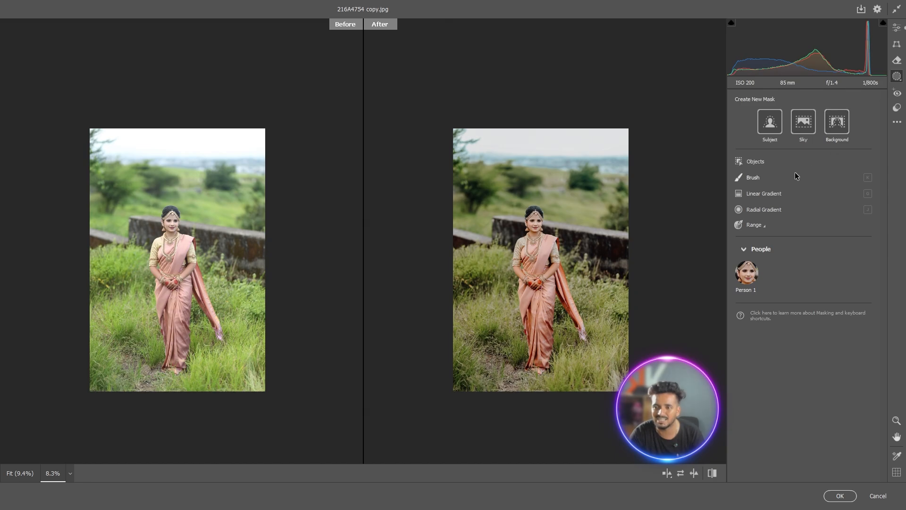
click(763, 194)
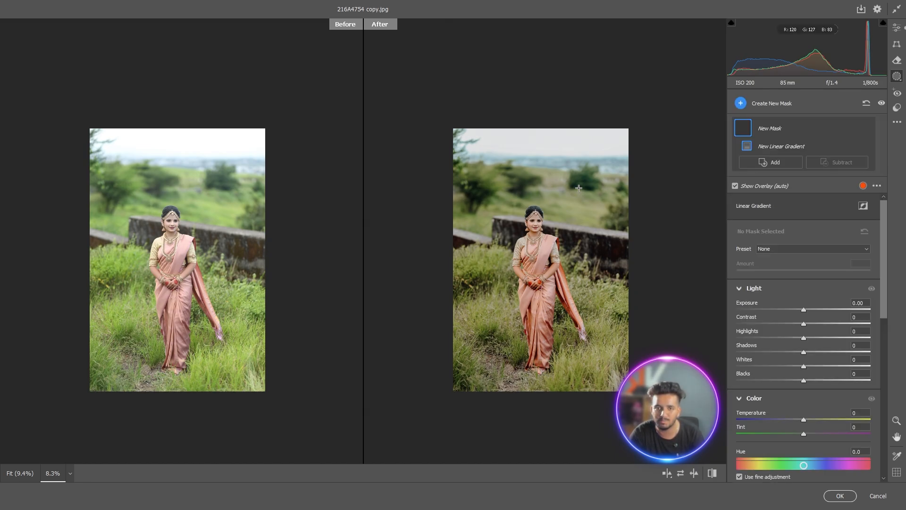
drag(550, 162, 517, 389)
drag(537, 279, 536, 286)
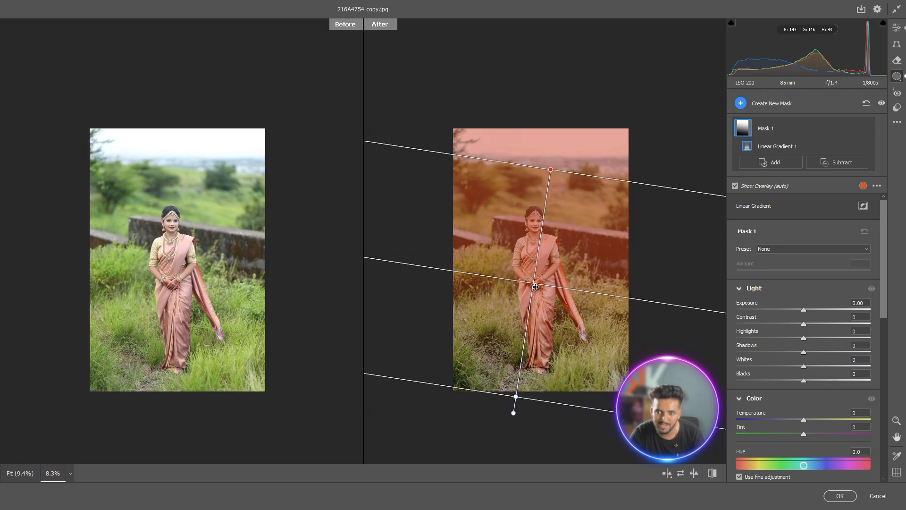
click(832, 164)
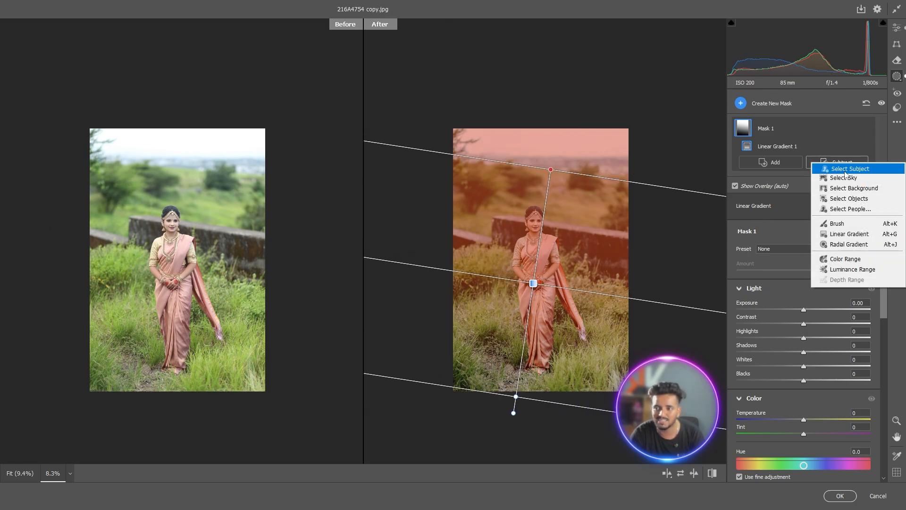
click(833, 167)
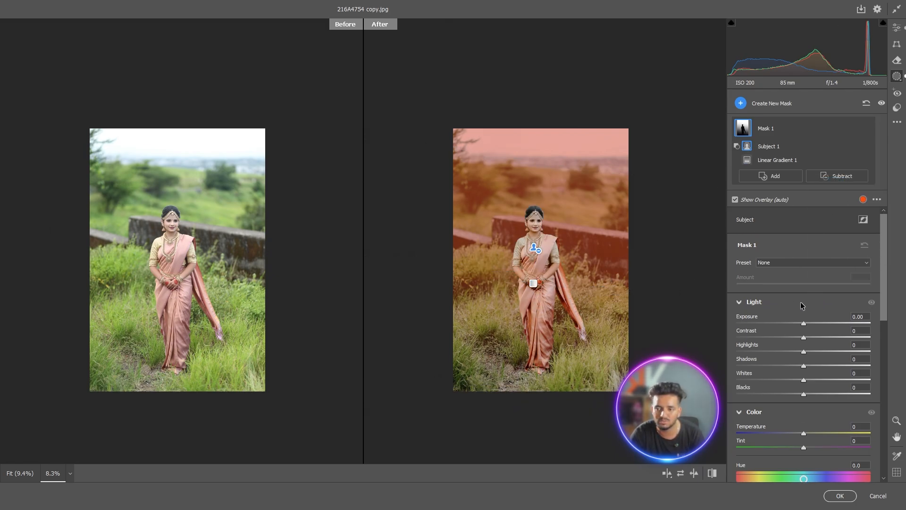
- Set the background gradient mask's Clarity to -96, Dehaze to -30 and Temperature to +77, and return to the global edit settings
scroll(801, 305, down, 10)
scroll(802, 292, up, 10)
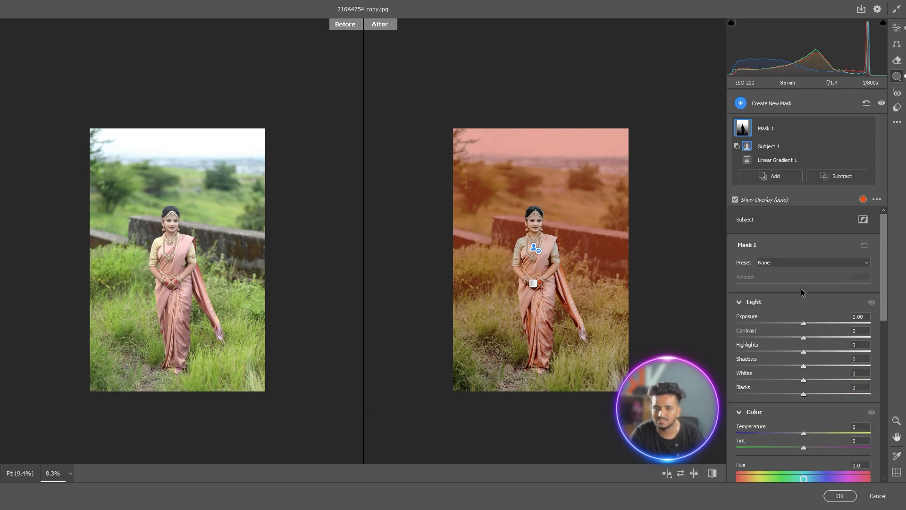
scroll(802, 307, down, 5)
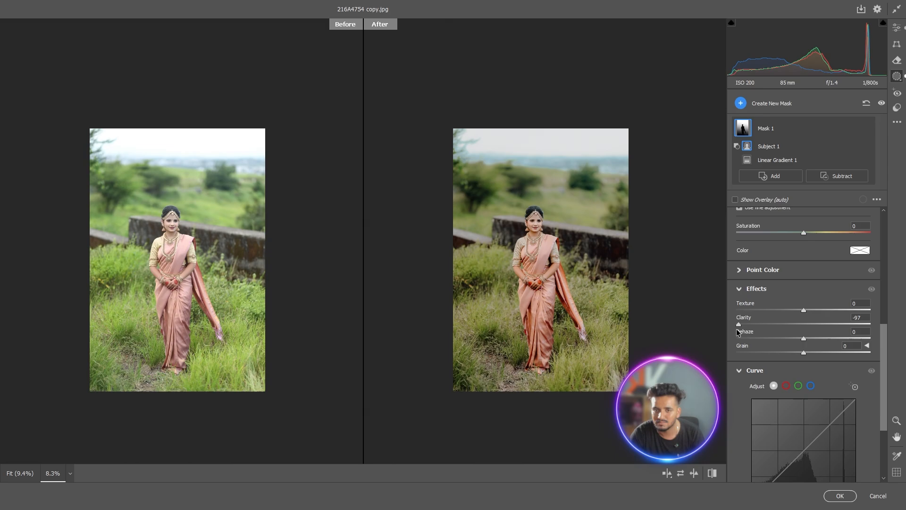
click(793, 338)
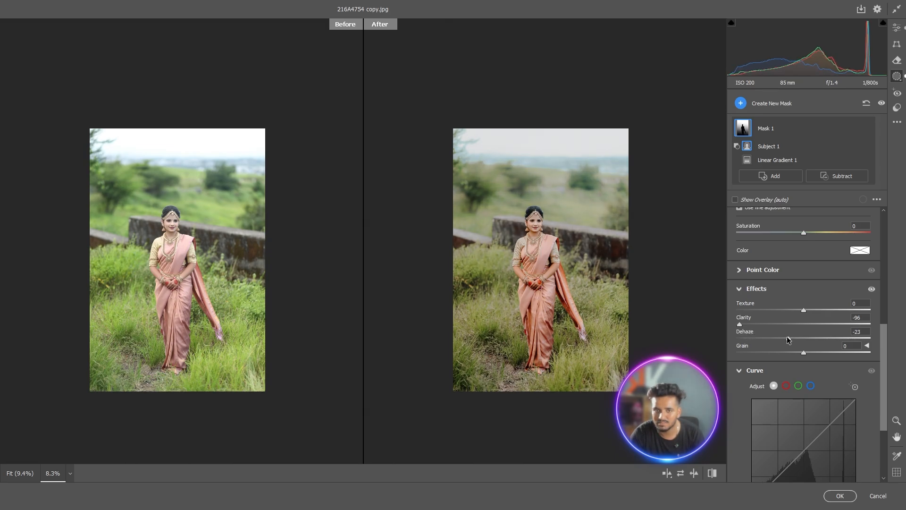
drag(791, 338, 783, 338)
scroll(803, 302, up, 3)
drag(815, 267, 827, 264)
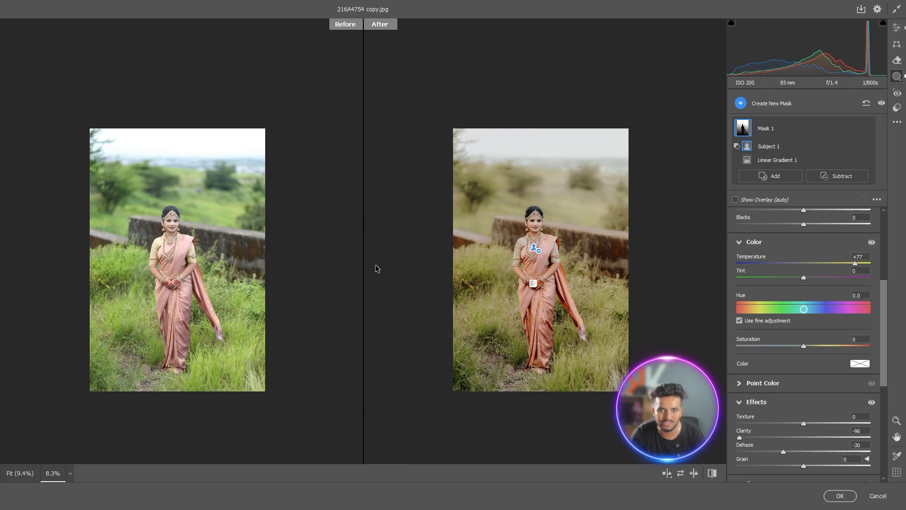
click(897, 28)
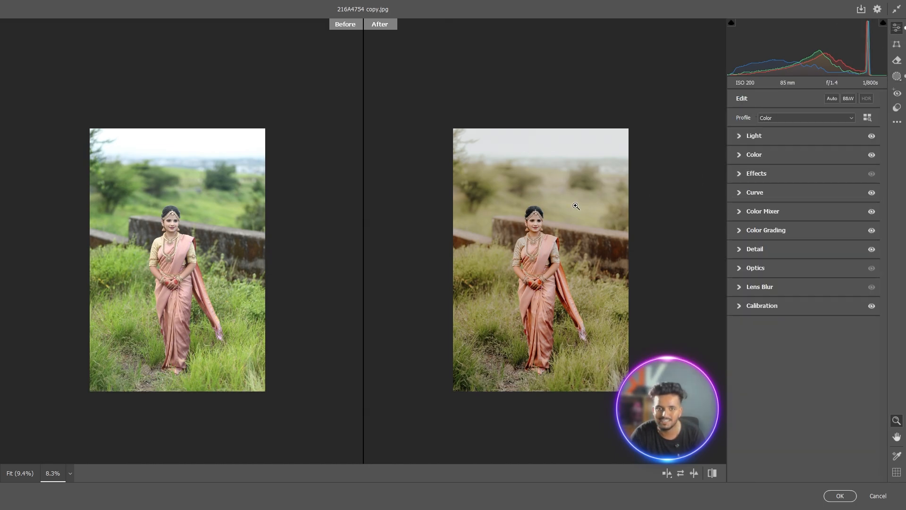
- Set the Greens hue to +18 in the Color Mixer
scroll(595, 276, up, 3)
scroll(595, 276, down, 3)
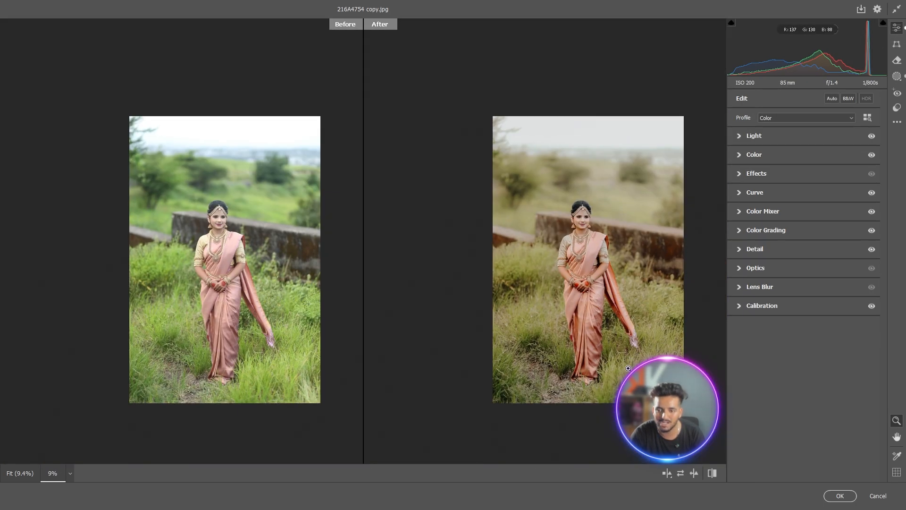
click(767, 156)
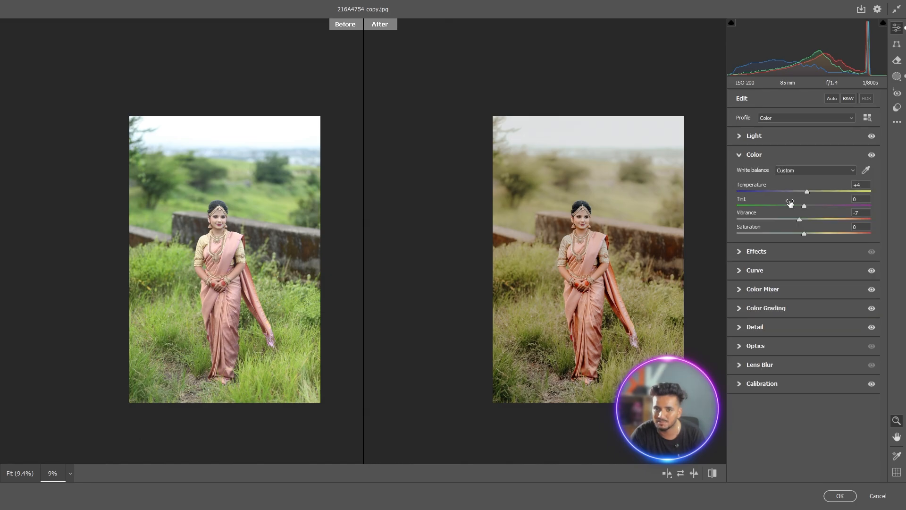
click(769, 155)
click(789, 212)
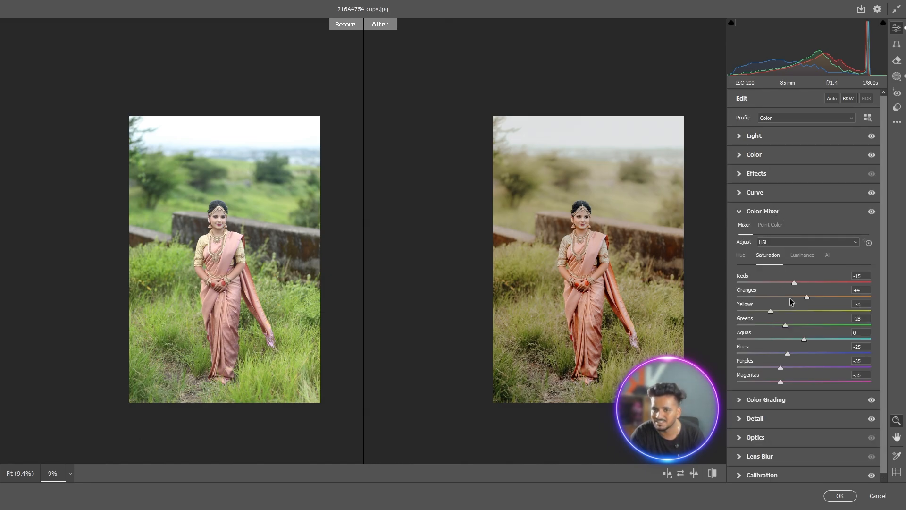
drag(808, 326, 834, 325)
click(742, 255)
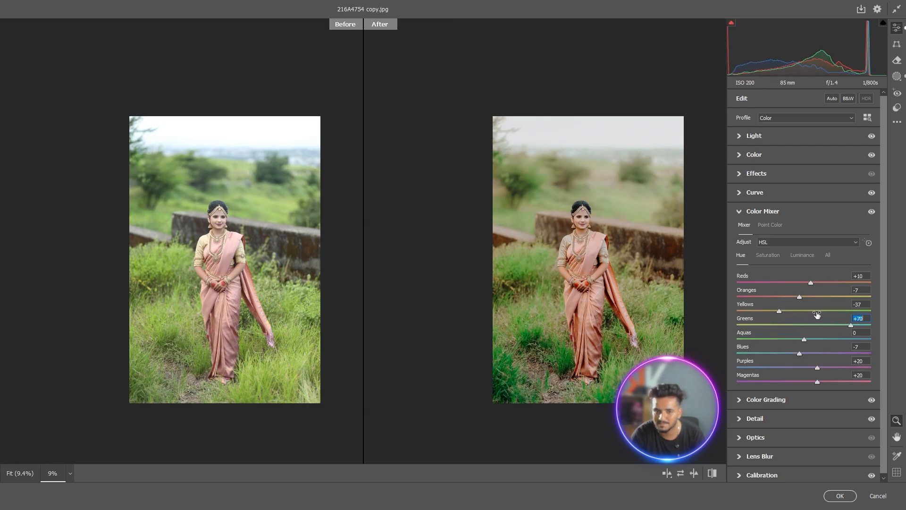
click(810, 326)
drag(818, 327, 817, 325)
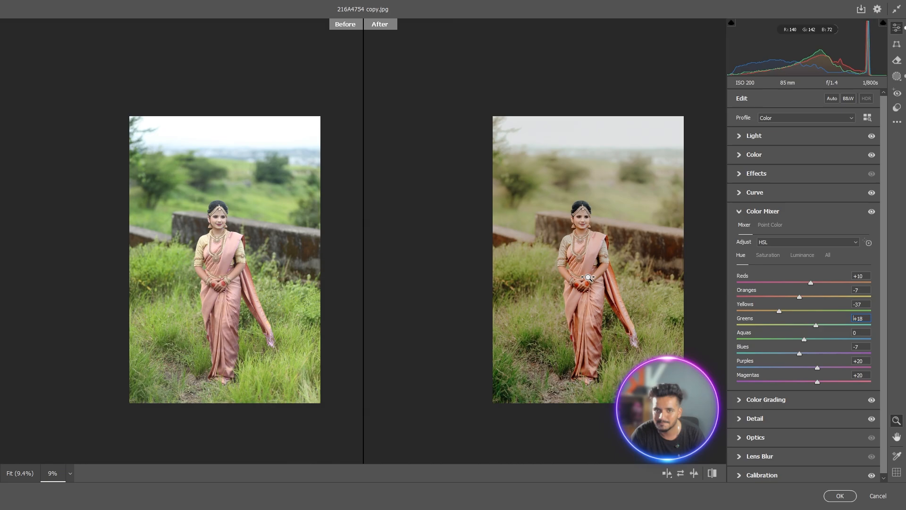
- Add a second linear gradient mask fading upward from the foreground grass to above the bride's head, and subtract the subject from it
click(896, 76)
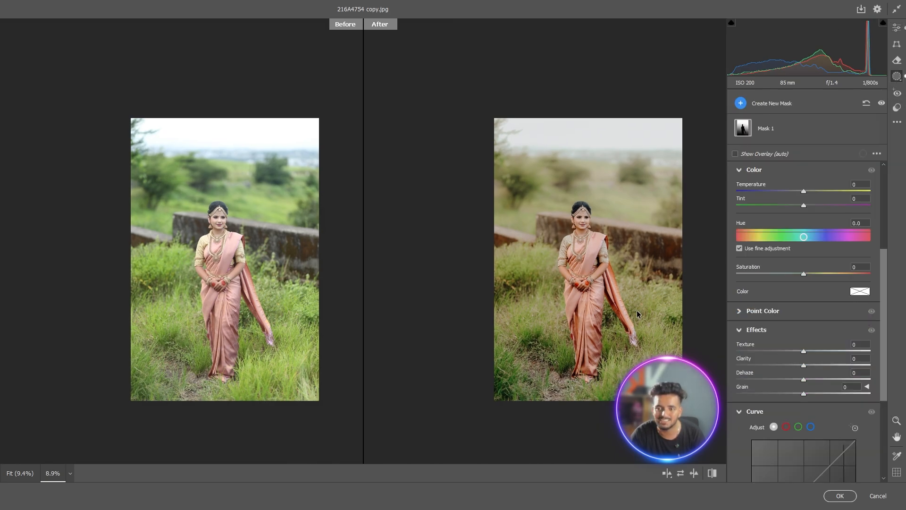
click(761, 105)
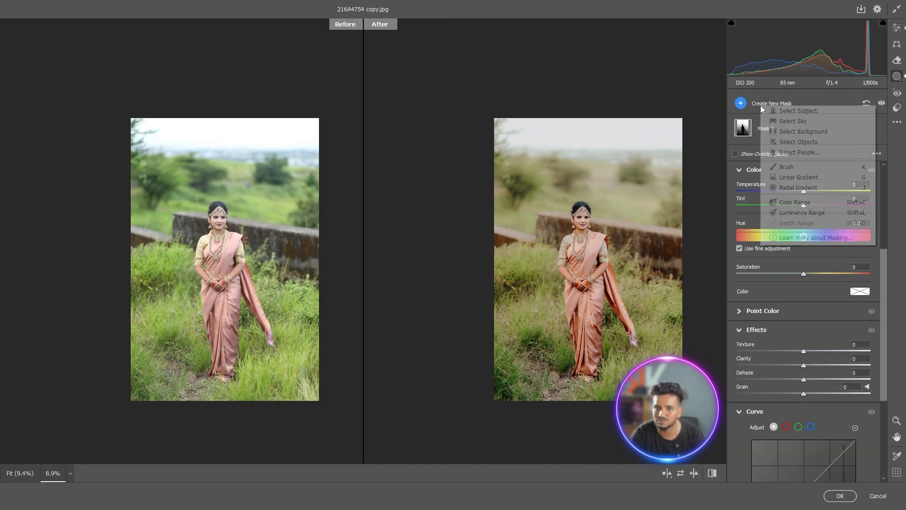
click(788, 173)
drag(561, 289, 596, 179)
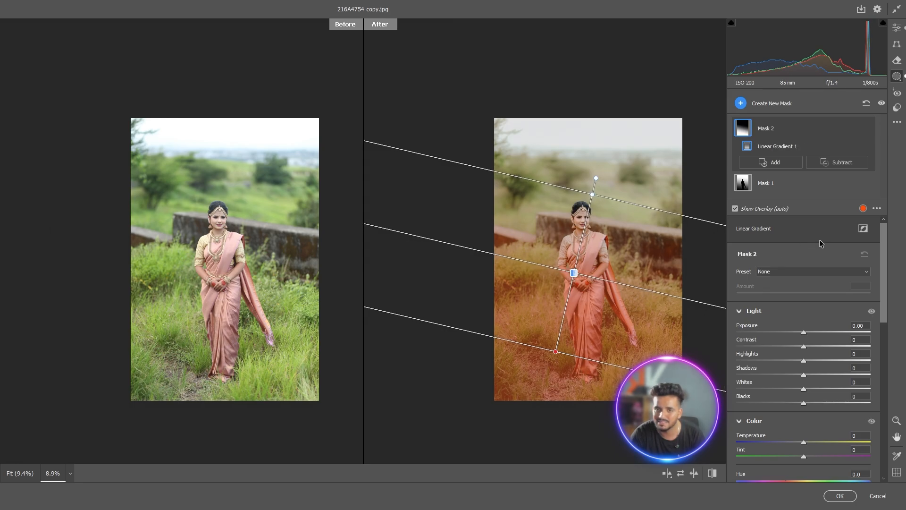
click(831, 165)
click(840, 174)
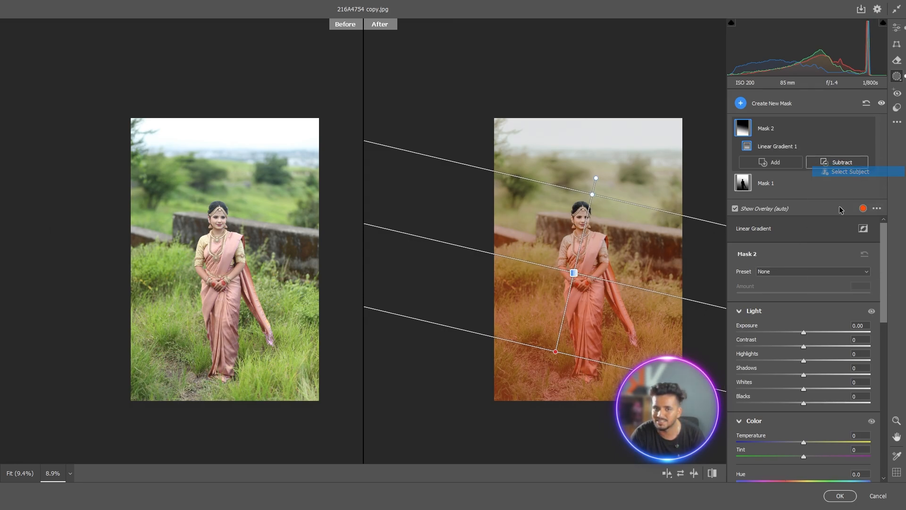
- Set the foreground gradient mask's Blacks to -36 and return to the global edit settings
scroll(833, 337, down, 2)
drag(804, 304, 782, 316)
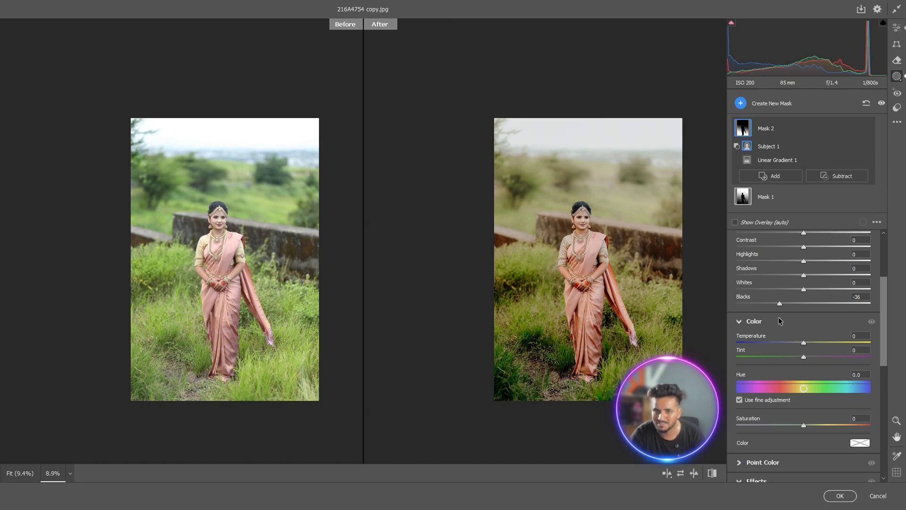
click(897, 27)
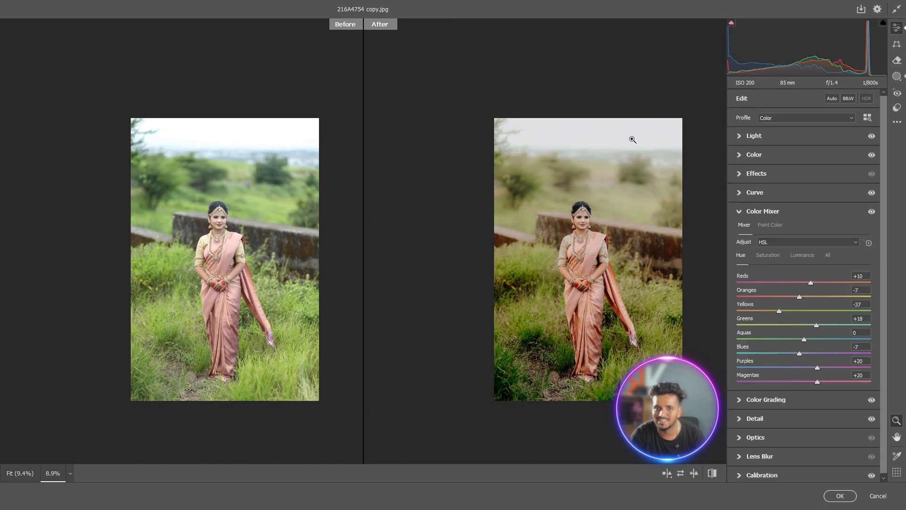
- Add a third linear gradient mask fading downward from the sky to the level of the bride's head
click(897, 76)
click(769, 102)
click(784, 184)
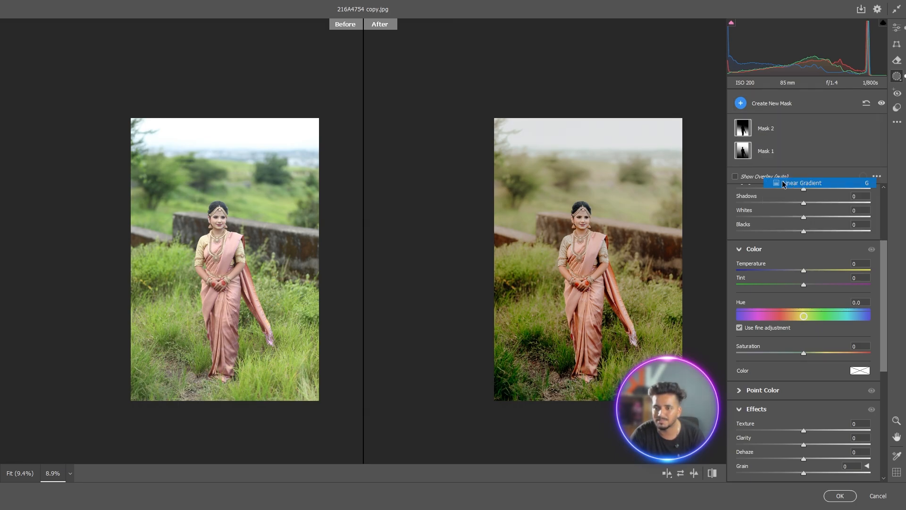
drag(606, 142, 603, 218)
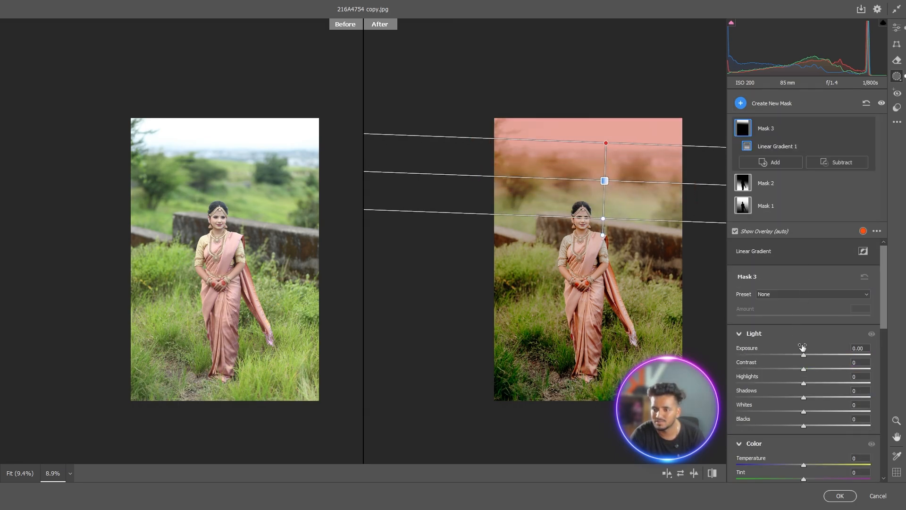
- Set the sky gradient mask's Exposure to +0.40, Temperature to +97 and Blacks to -54
scroll(812, 375, down, 2)
drag(808, 301, 810, 300)
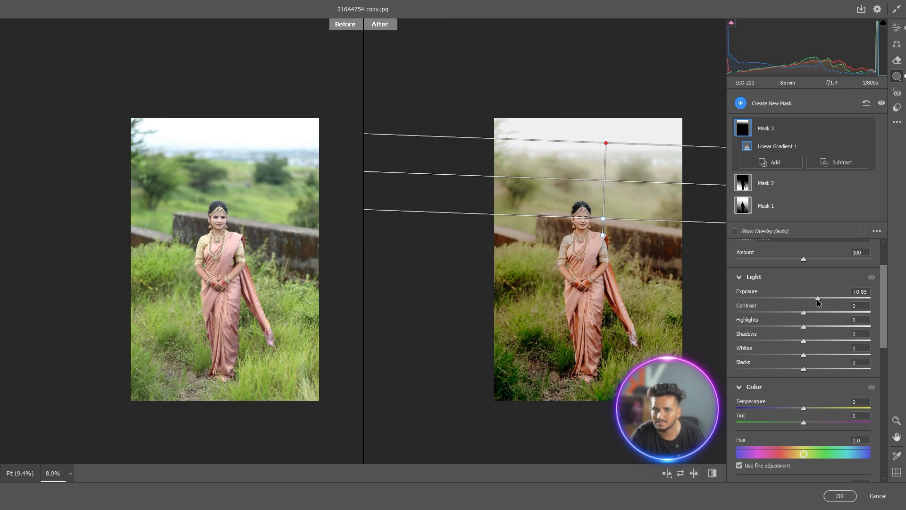
drag(839, 407, 861, 410)
drag(803, 369, 768, 369)
- Move the sky gradient down to centre on the bride's face level, subtract the subject from it, and return to the global edit settings
drag(603, 179, 600, 218)
click(845, 162)
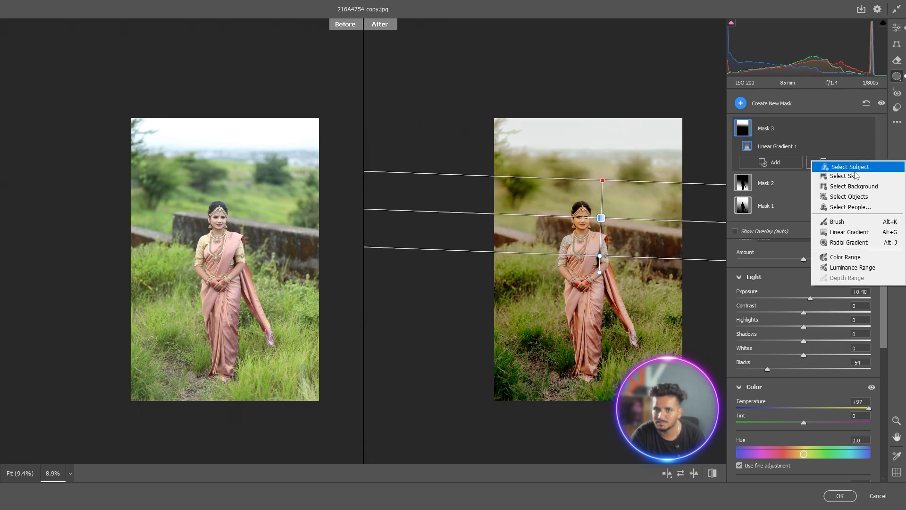
click(852, 167)
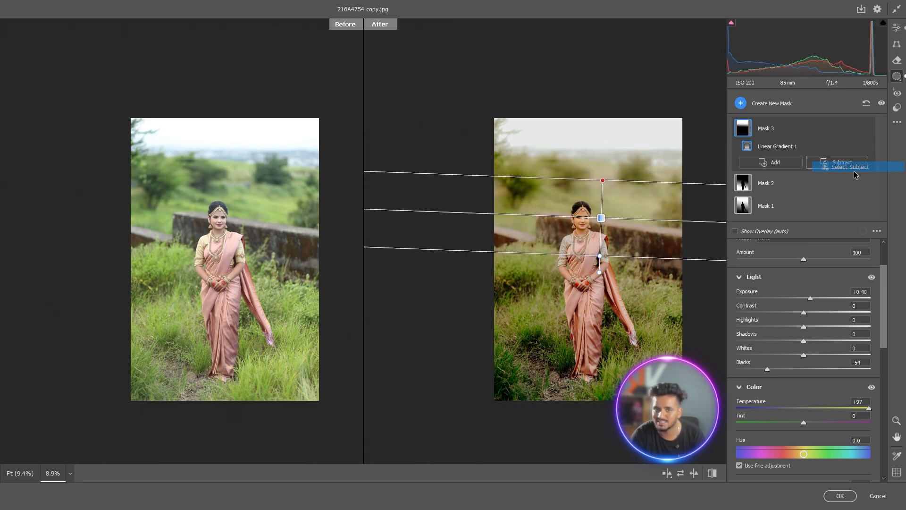
click(897, 28)
- Set the Greens saturation to -49 and the Yellows saturation to -61 in the Color Mixer
scroll(626, 228, down, 1)
scroll(595, 232, up, 2)
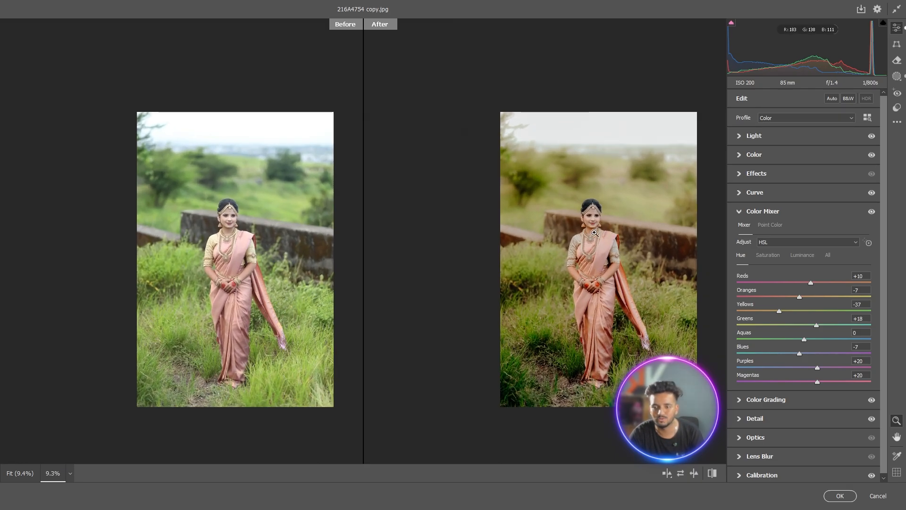
click(757, 254)
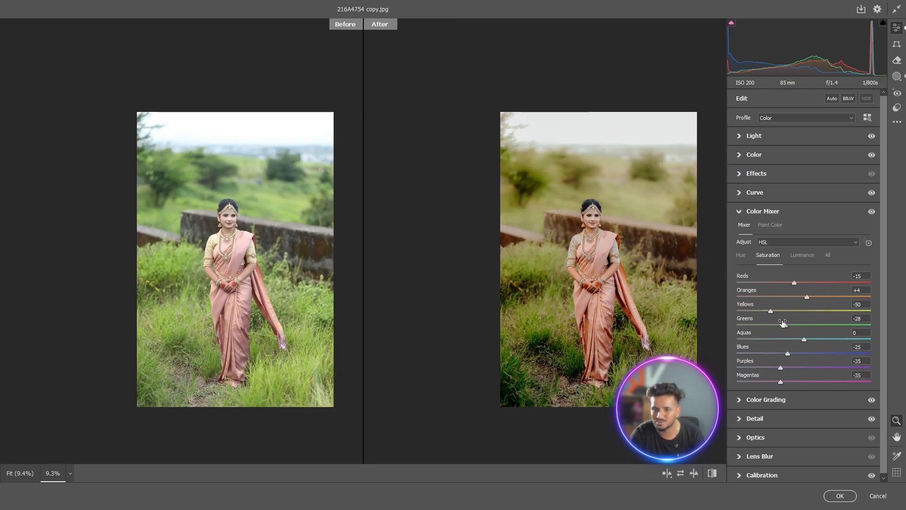
drag(766, 312, 763, 309)
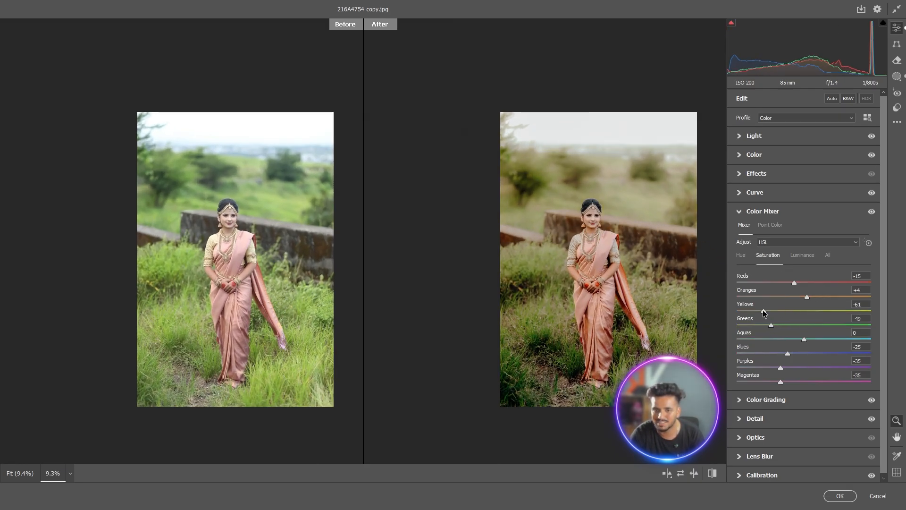
- Paint a new brush mask over the bride's hands and forearms and set its Blacks to +20
scroll(277, 275, down, 1)
scroll(569, 278, up, 8)
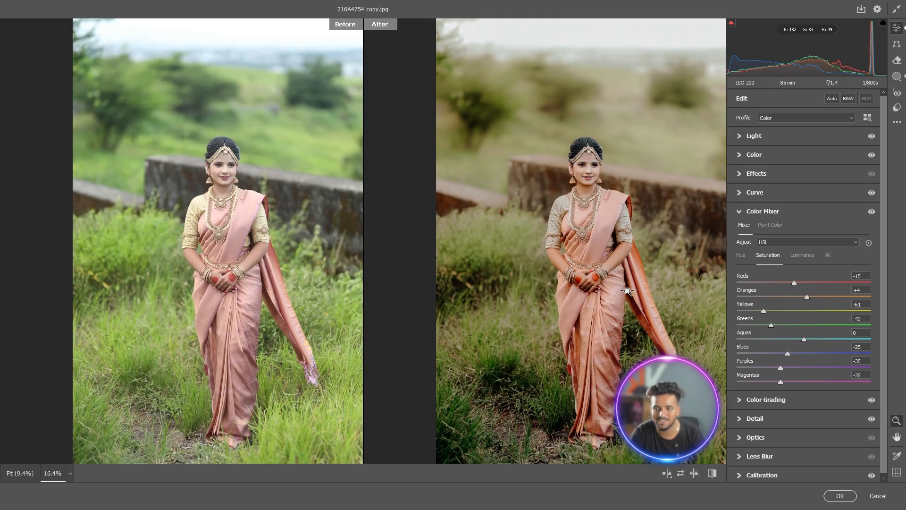
scroll(553, 275, down, 3)
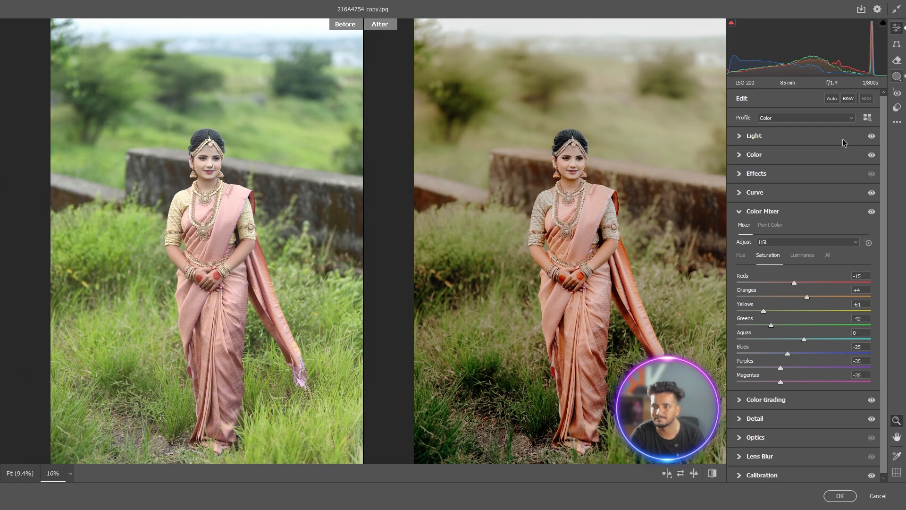
key(m)
click(741, 103)
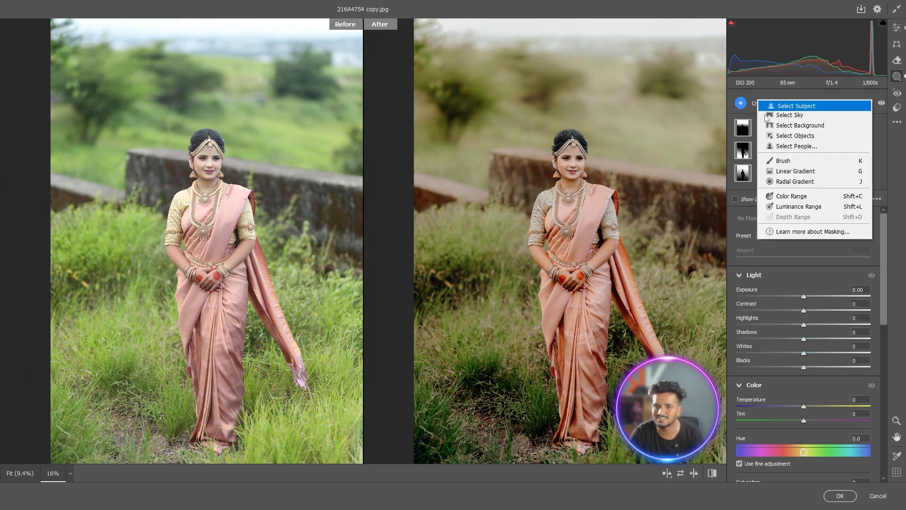
click(785, 162)
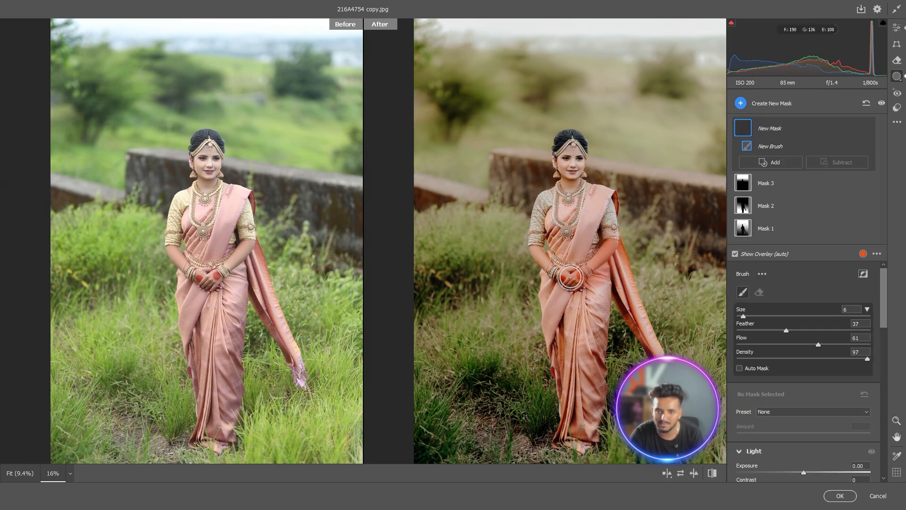
mouse_move(571, 277)
mouse_down()
mouse_move(543, 257)
mouse_move(583, 283)
mouse_move(533, 250)
mouse_up()
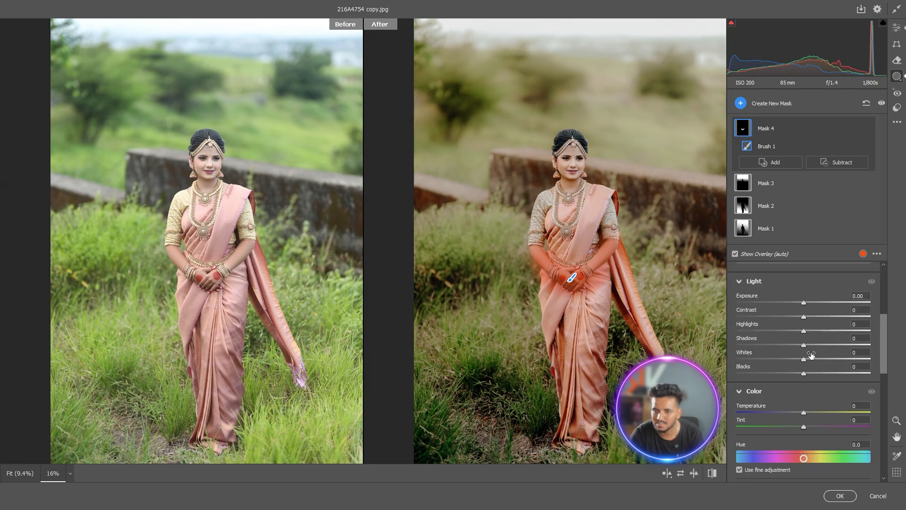
mouse_move(822, 372)
mouse_down()
mouse_move(830, 372)
mouse_move(817, 372)
mouse_up()
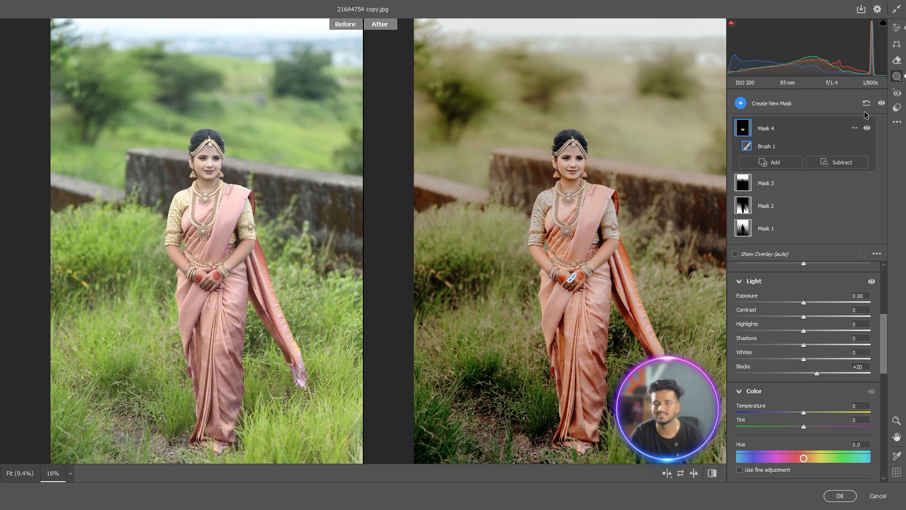
- Return to the global edit settings, review the Color Mixer luminance values and compare the before and after portraits at several zoom levels
click(897, 27)
click(755, 136)
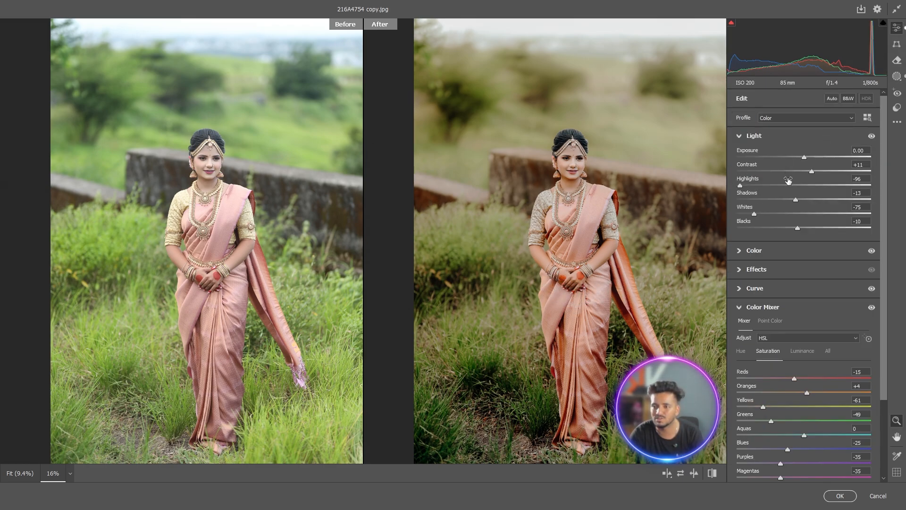
scroll(806, 204, down, 3)
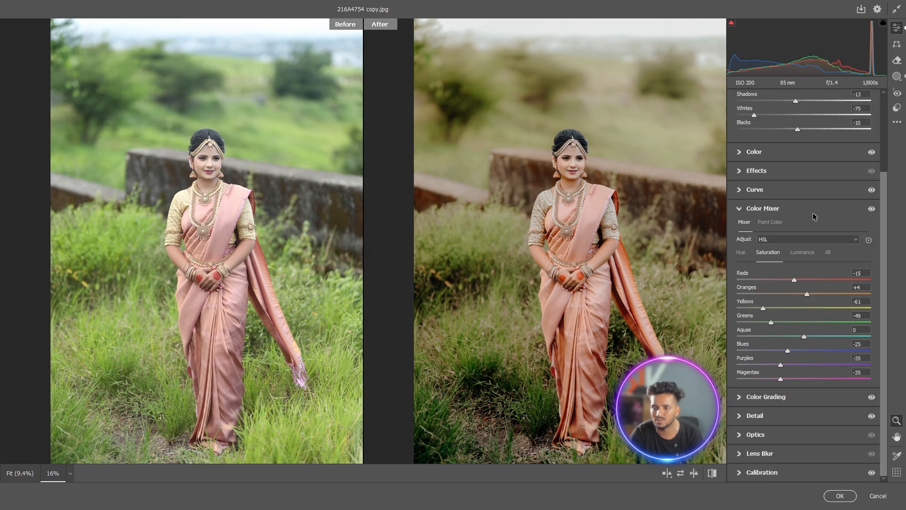
click(803, 259)
alt+click(537, 215)
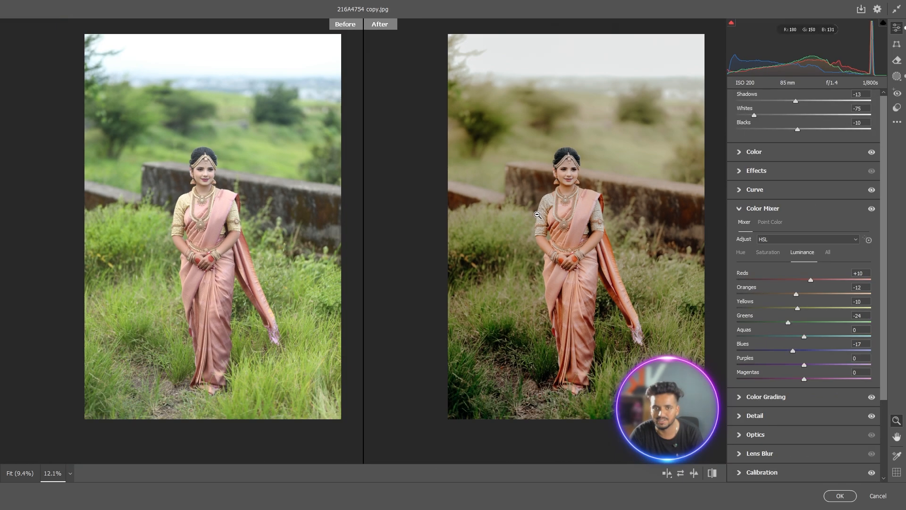
alt+click(537, 215)
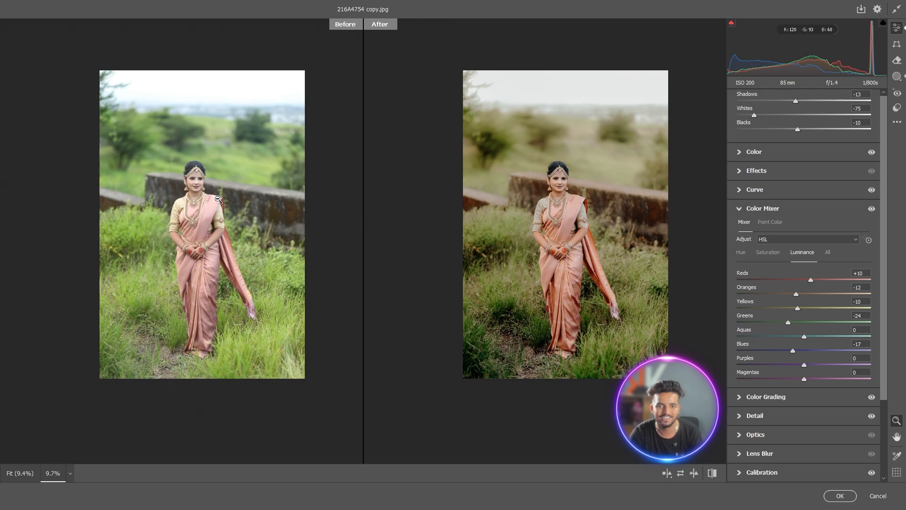
scroll(215, 198, up, 5)
scroll(252, 200, down, 7)
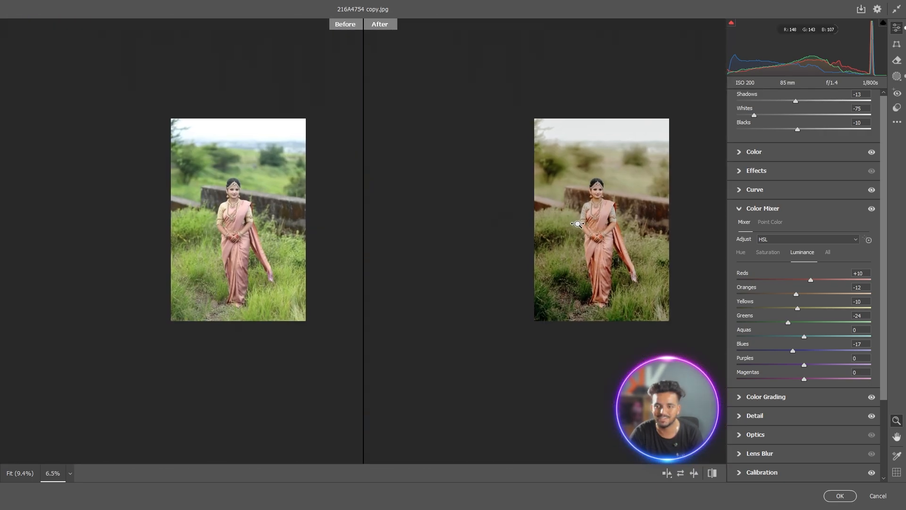
scroll(577, 224, up, 4)
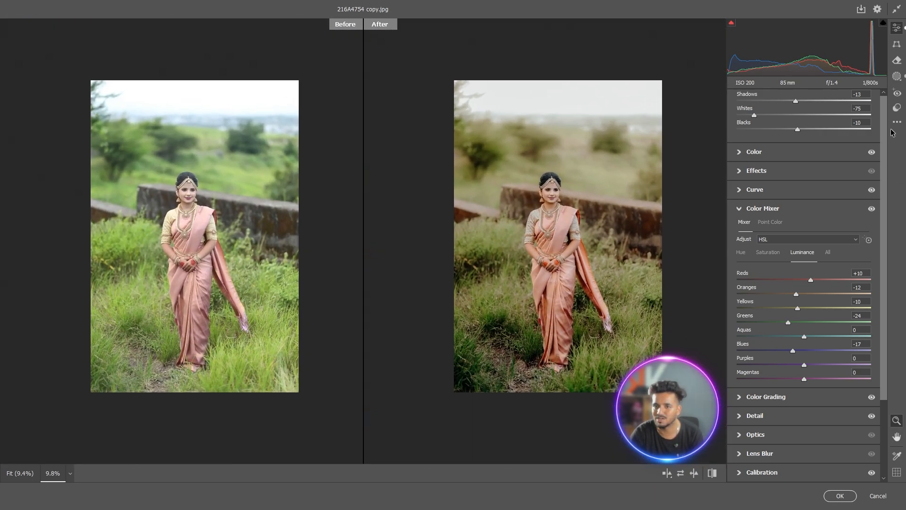
- Save the Camera Raw settings with Masking included as "madking green premium" in the Downloads folder, and accept the filter
click(896, 122)
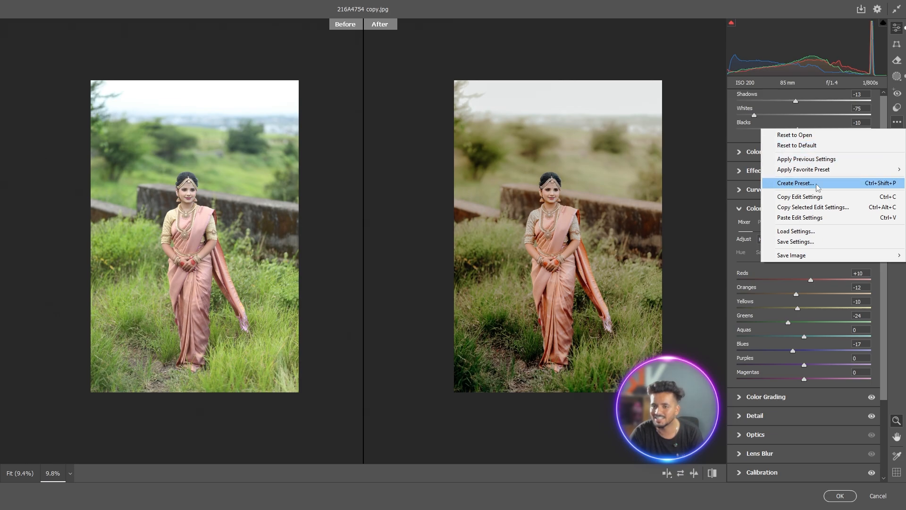
click(816, 242)
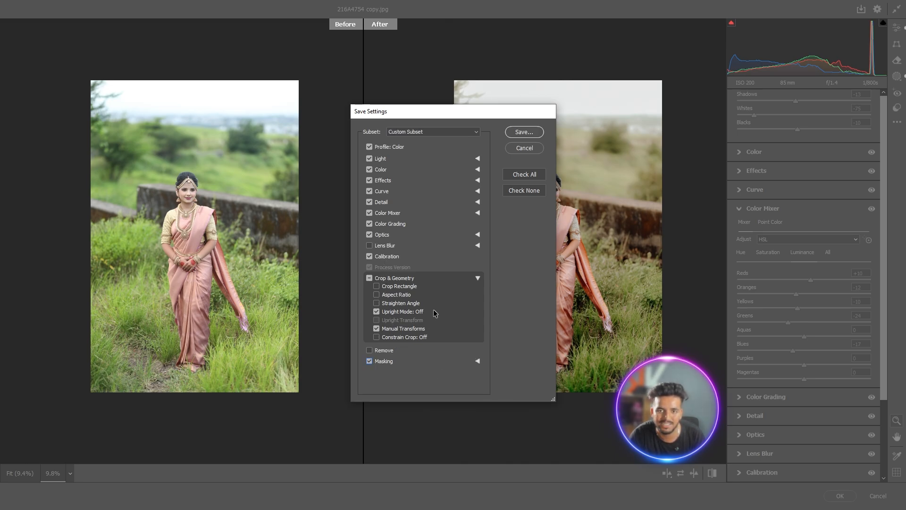
click(538, 132)
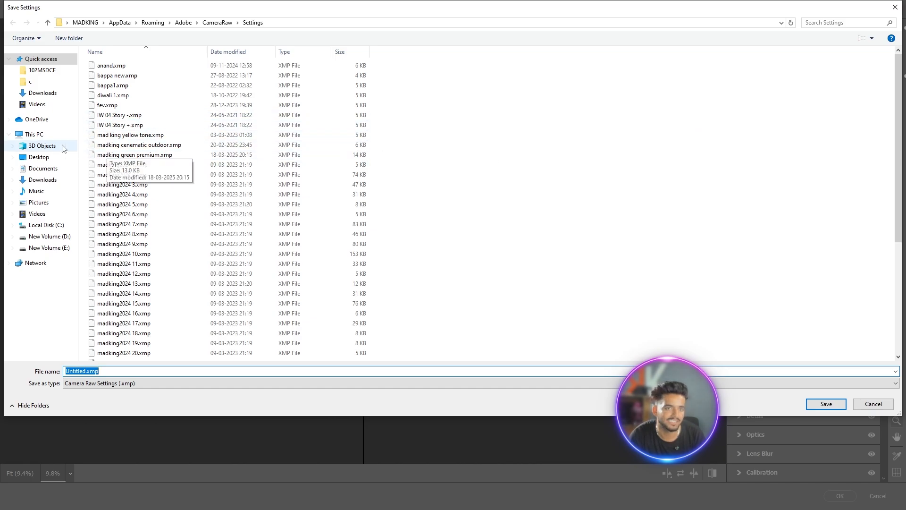
click(42, 180)
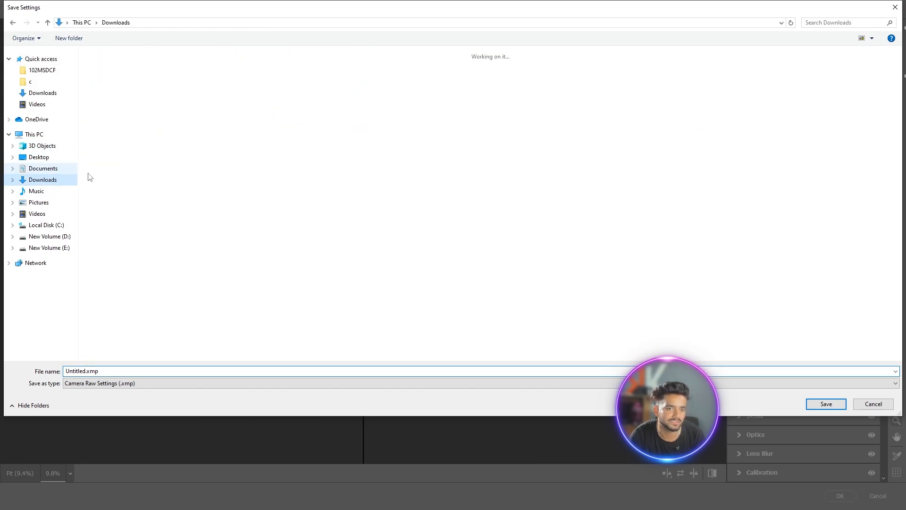
click(142, 370)
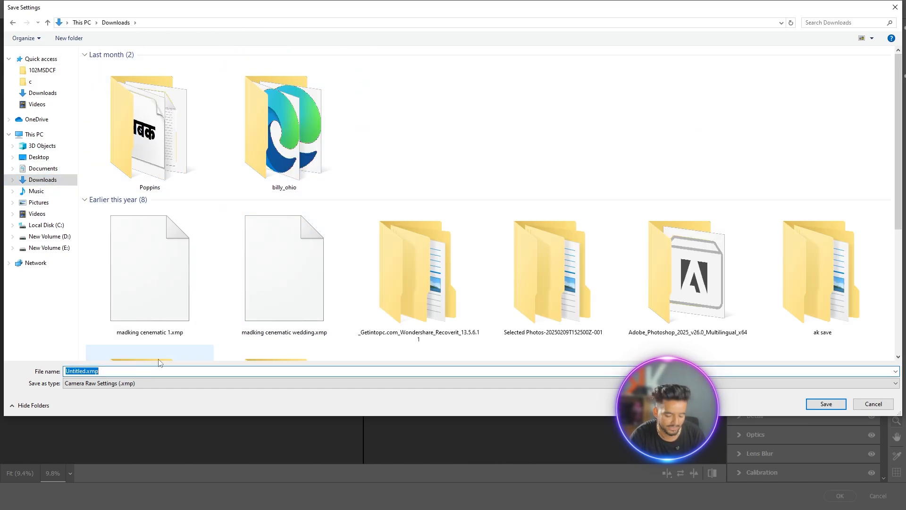
text(madking)
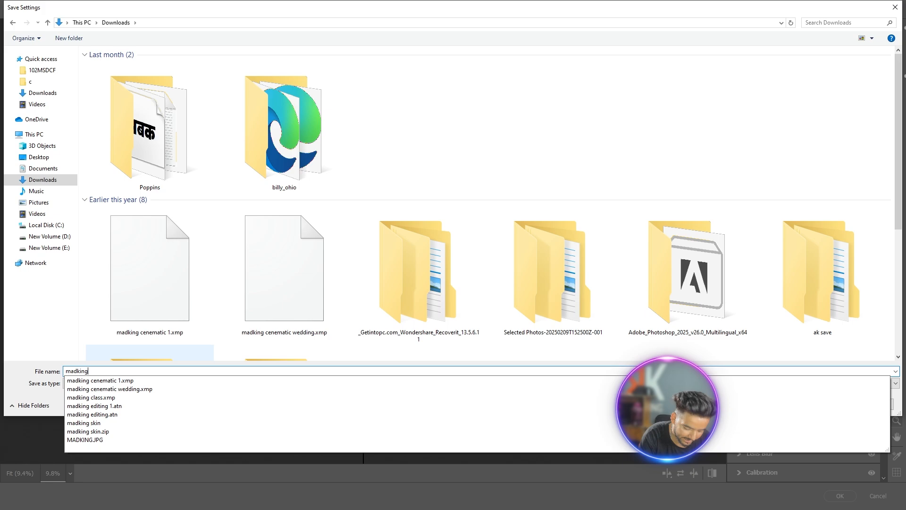
text( green )
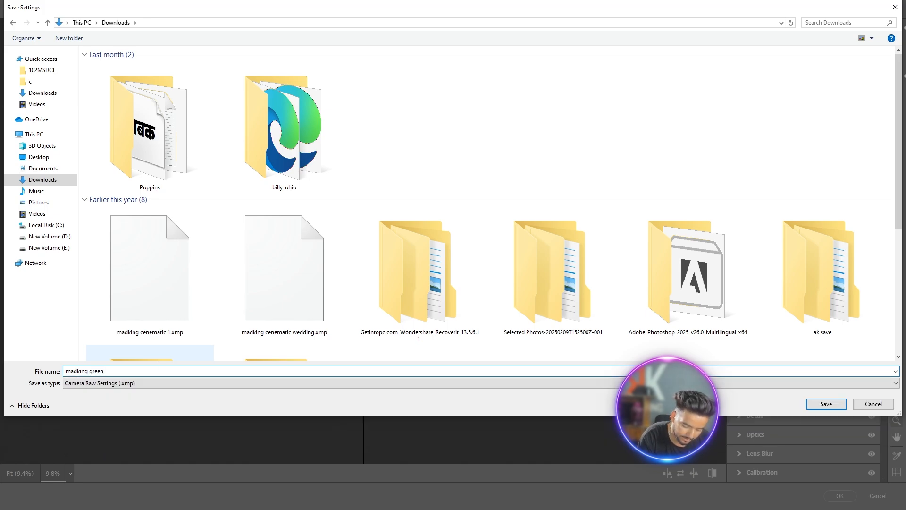
text(premiu)
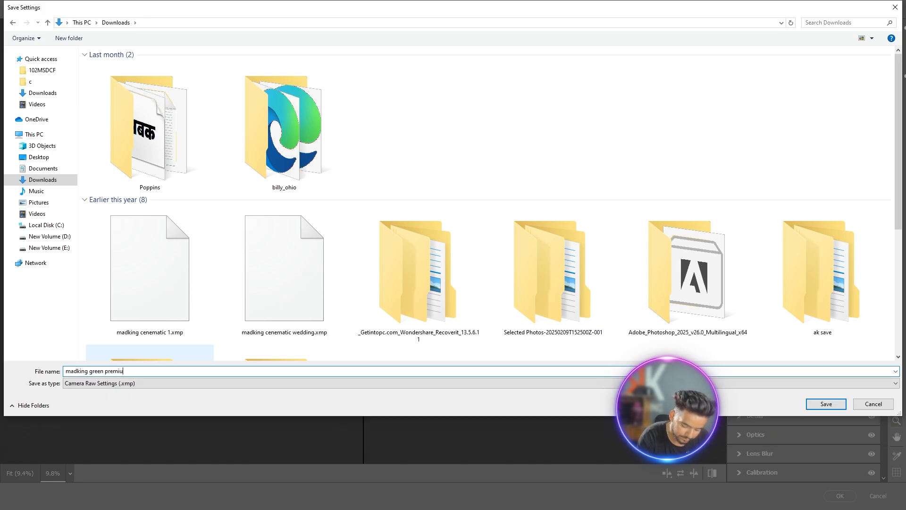
text(m)
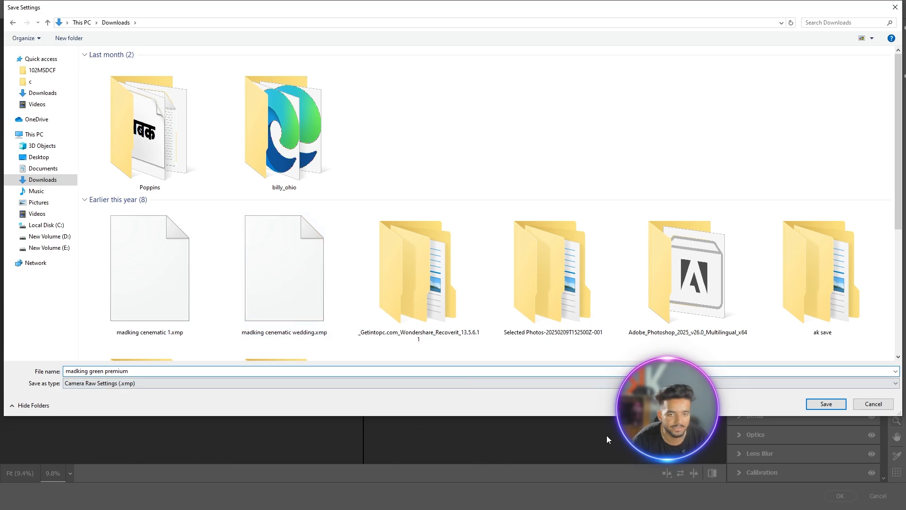
click(822, 407)
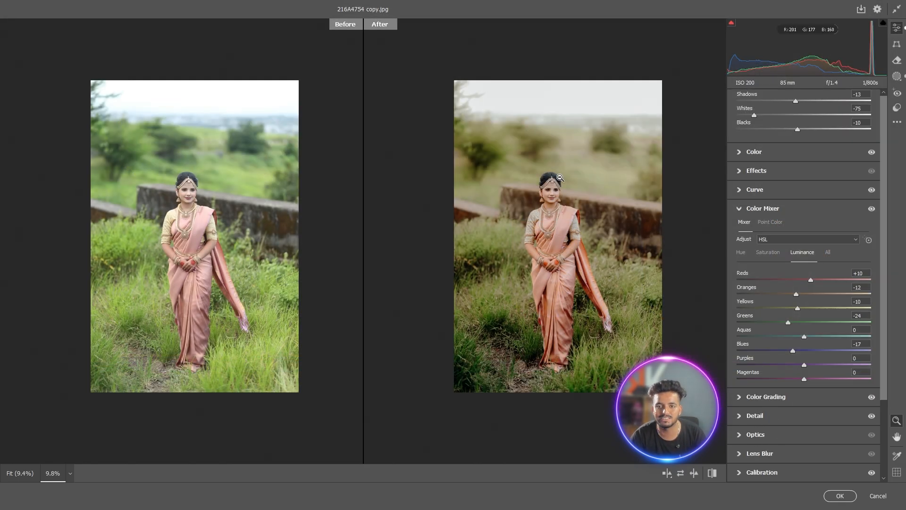
click(841, 495)
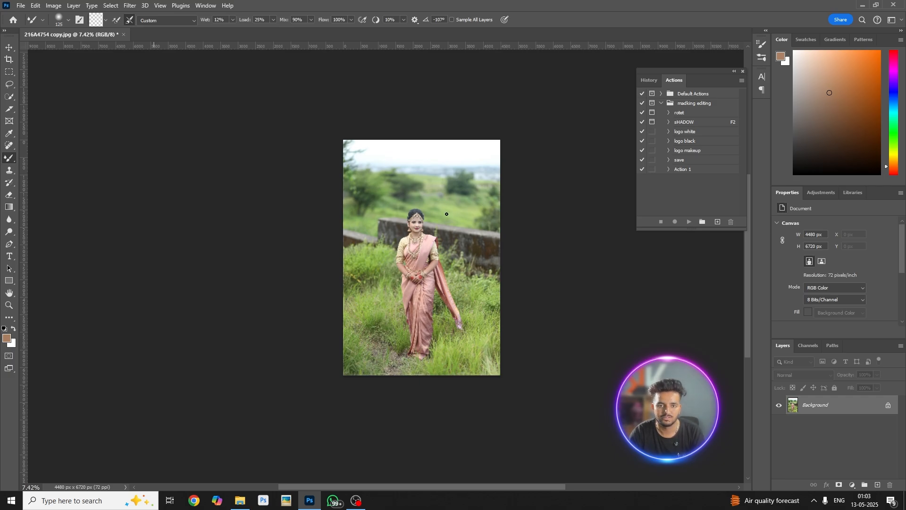
- Reopen the Camera Raw filter on the ungraded portrait and load the settings from "madking green premium.xmp" in Downloads
scroll(433, 221, up, 3)
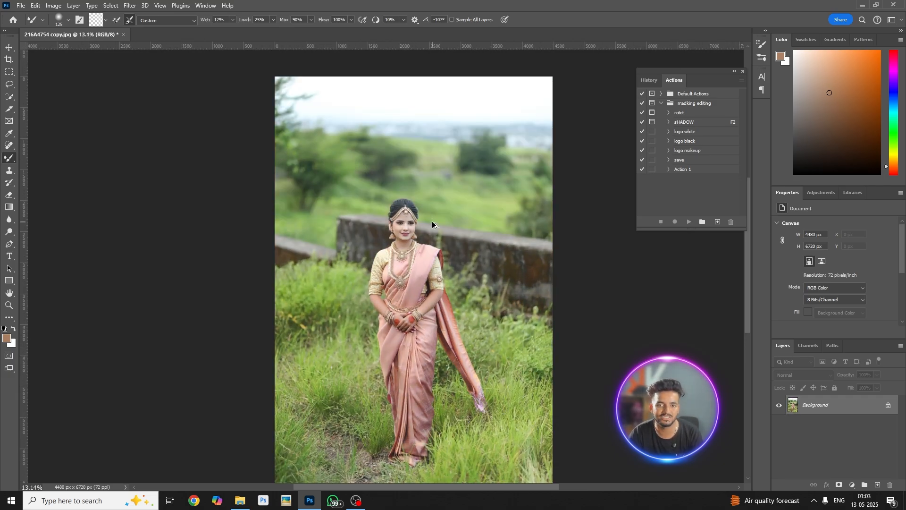
scroll(432, 222, down, 2)
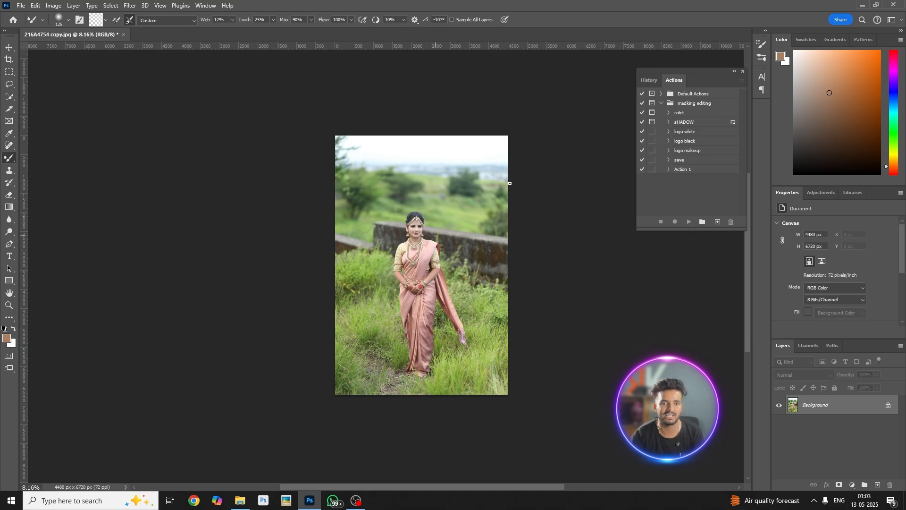
click(131, 6)
click(141, 76)
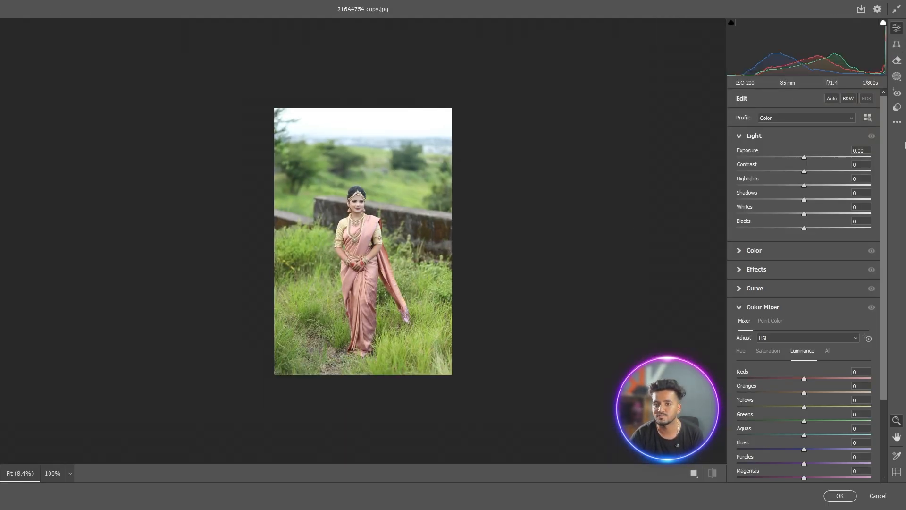
click(897, 121)
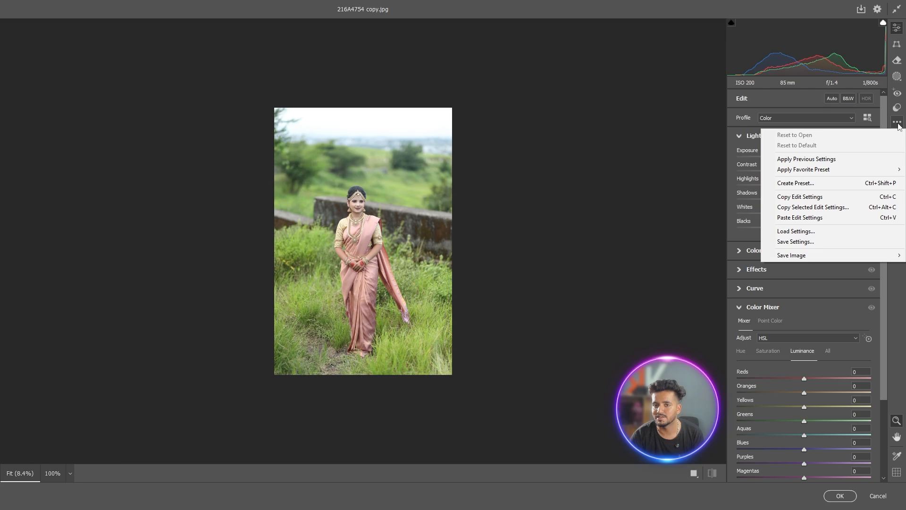
click(834, 233)
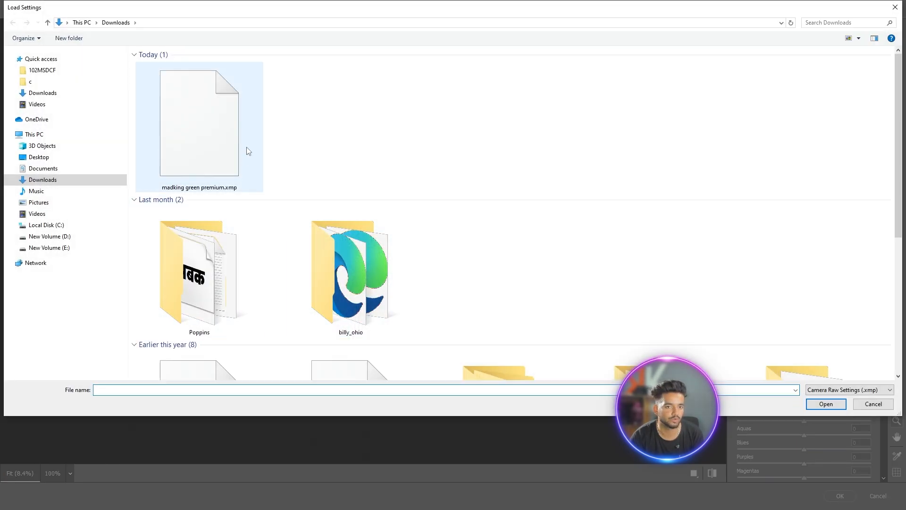
click(215, 186)
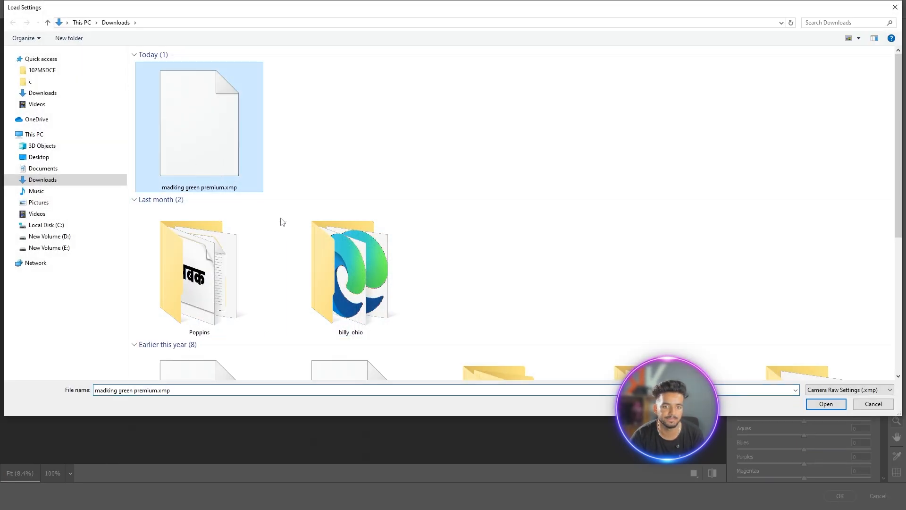
click(826, 403)
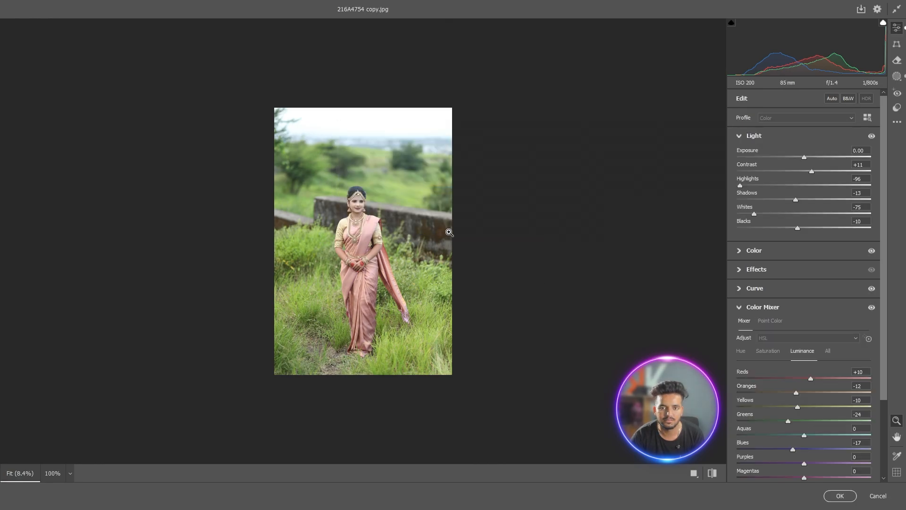
- Compare the loaded grade with the original in a side-by-side before and after view, and apply the filter to the portrait
scroll(363, 223, up, 2)
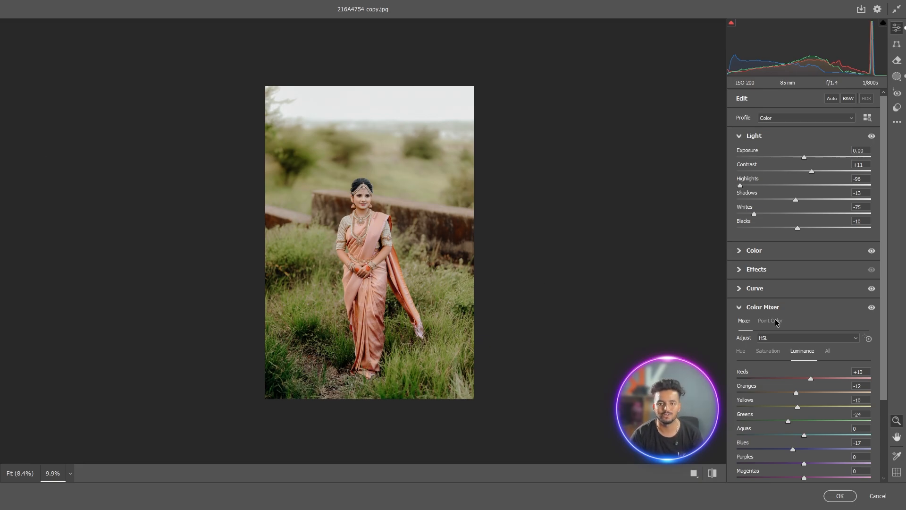
click(694, 473)
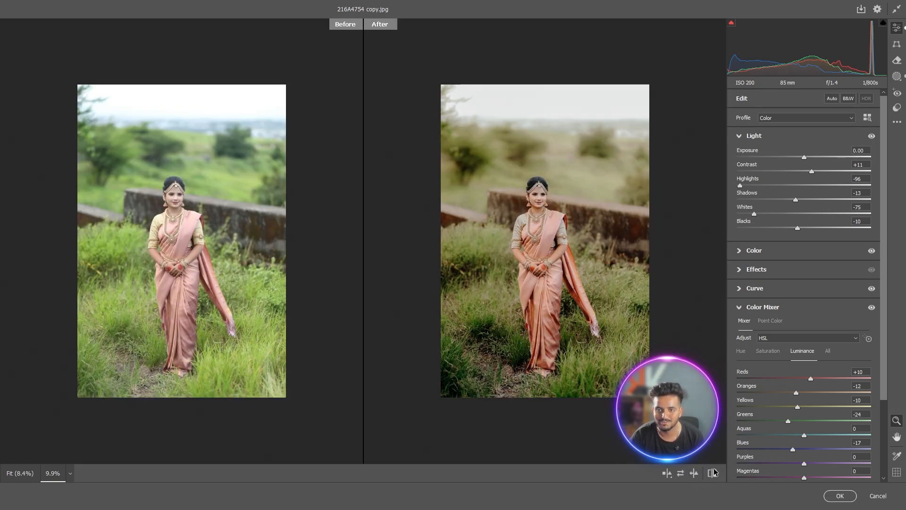
click(847, 499)
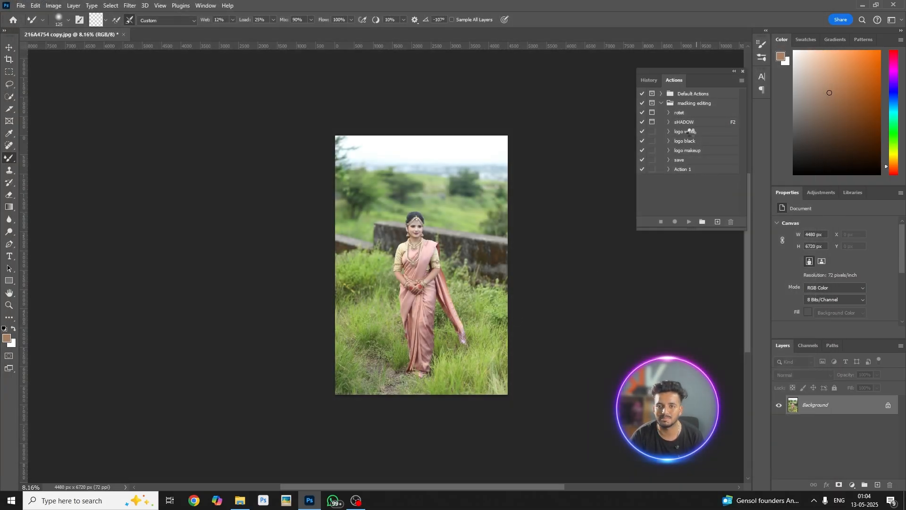
- Run the "logo white" action, accept the logo's placement beside the bride, and merge the visible layers
click(694, 132)
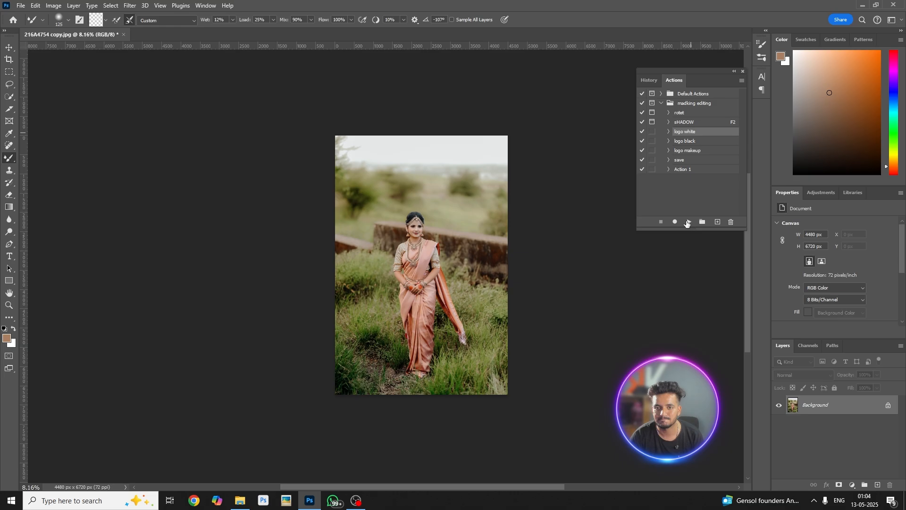
click(689, 221)
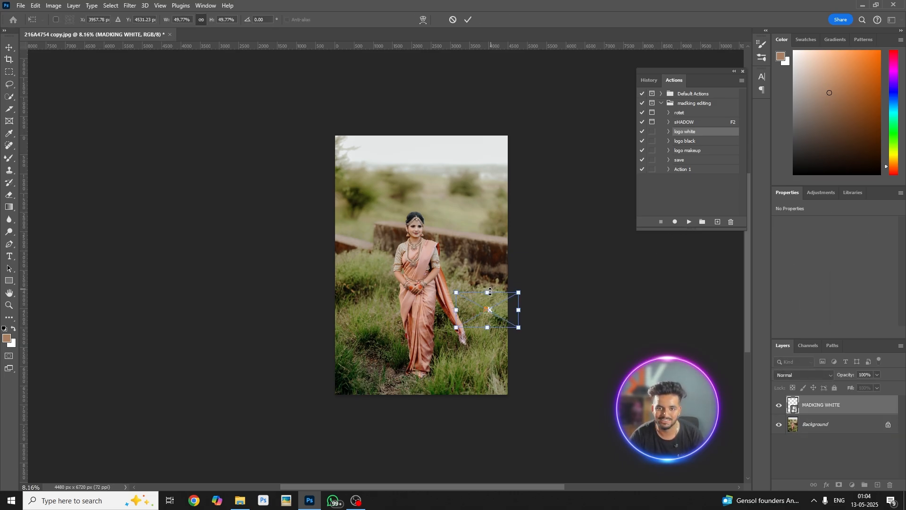
key(Return)
right_click(819, 424)
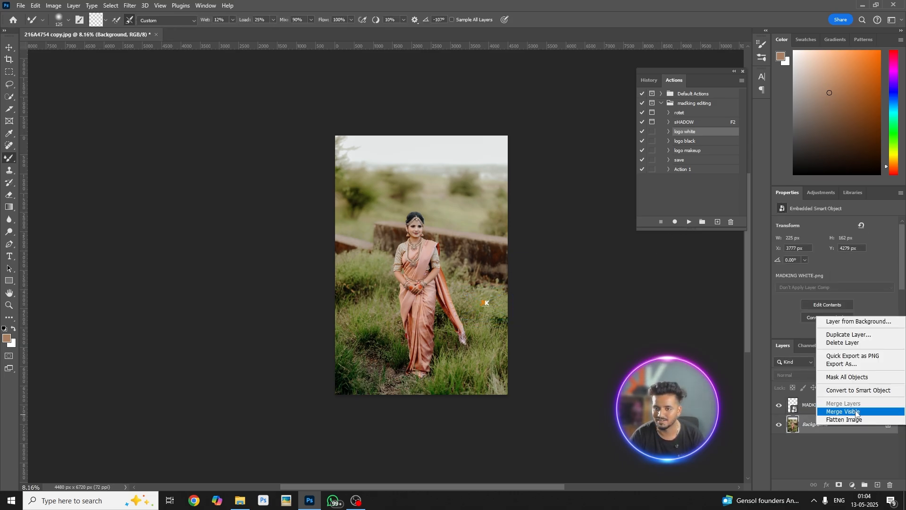
click(855, 412)
- Select the "save" action in the "madking editing" set
click(683, 162)
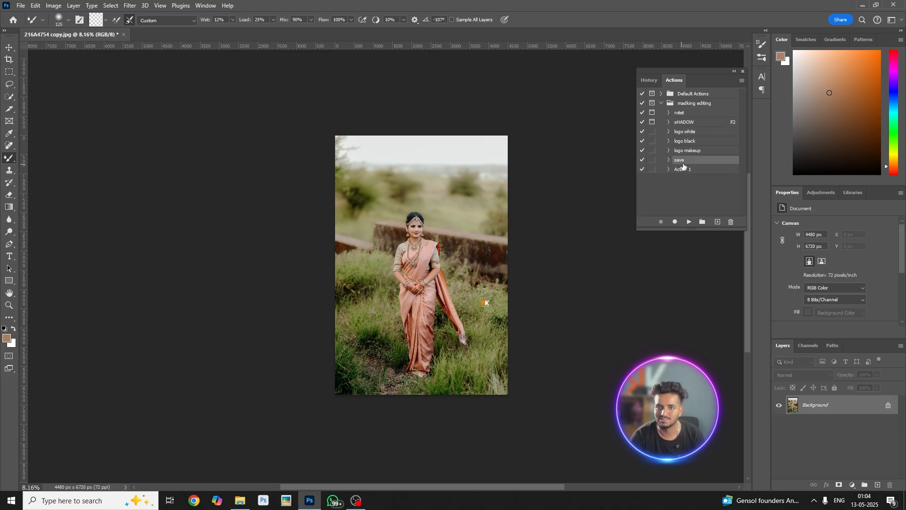